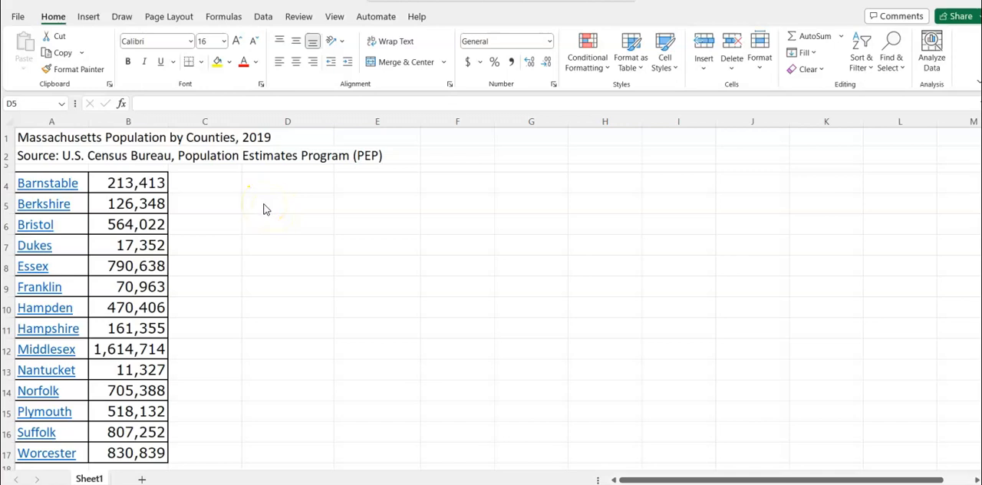
Set the font size of cell D5 to 16
{"action": "left_click", "coordinate": [264, 207]}
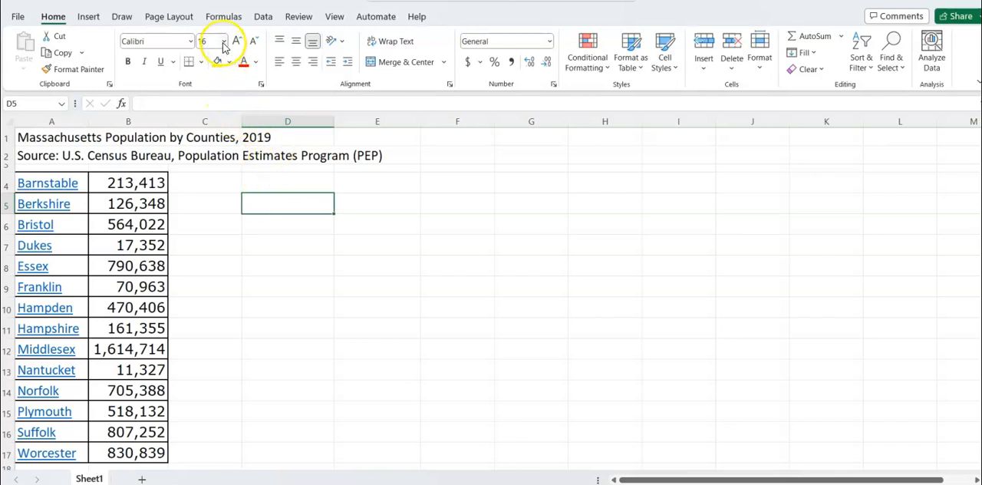
{"action": "left_click", "coordinate": [275, 200]}
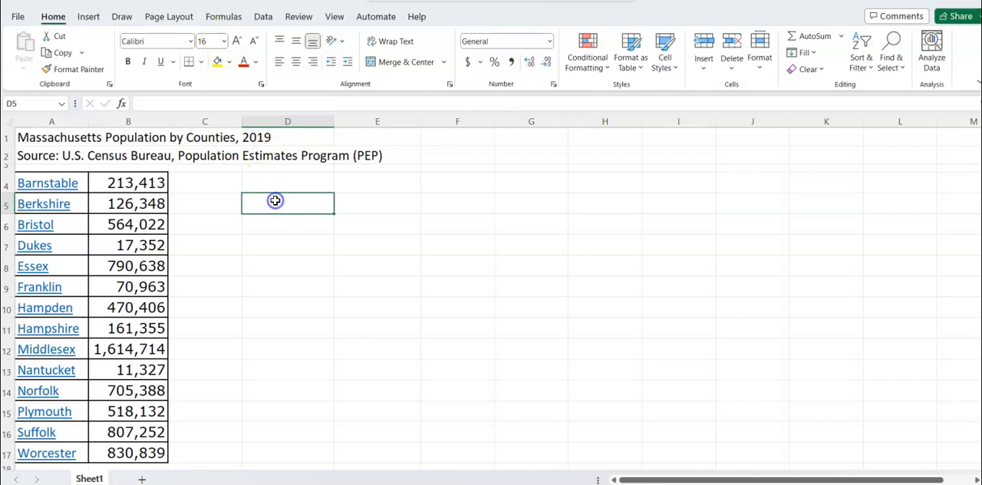
{"action": "left_click", "coordinate": [223, 43]}
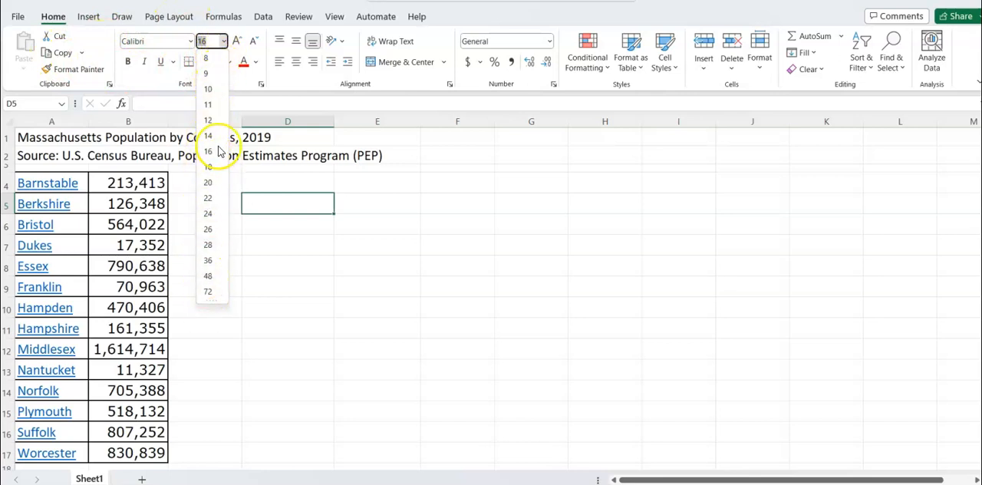
{"action": "left_click", "coordinate": [205, 74]}
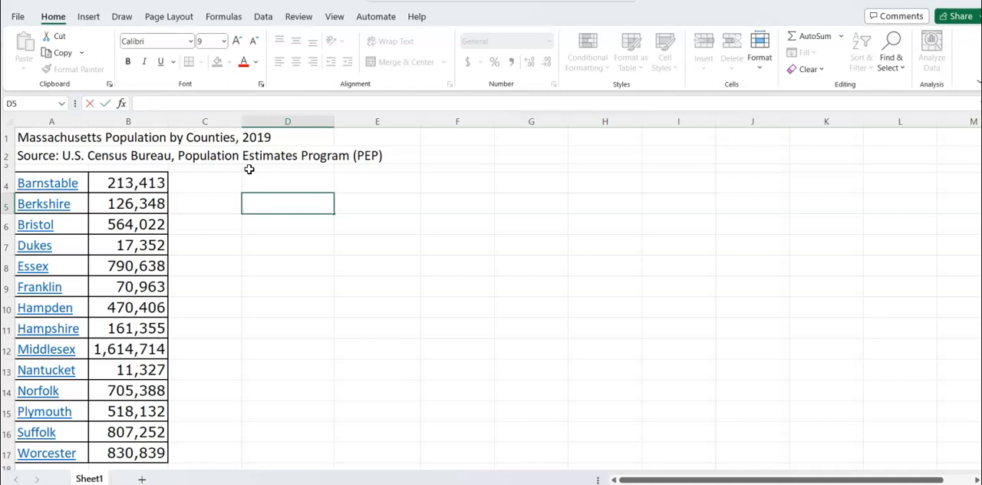
{"action": "left_click", "coordinate": [223, 41]}
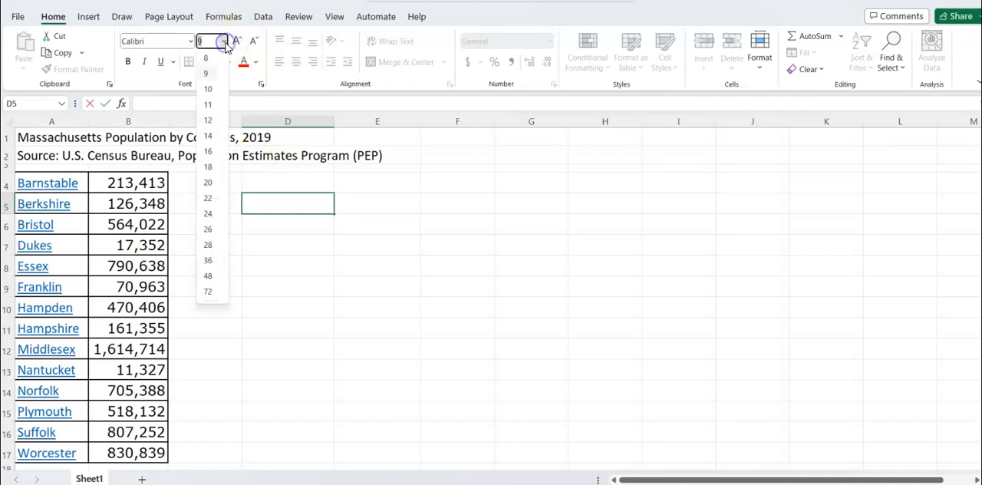
{"action": "left_click", "coordinate": [207, 151]}
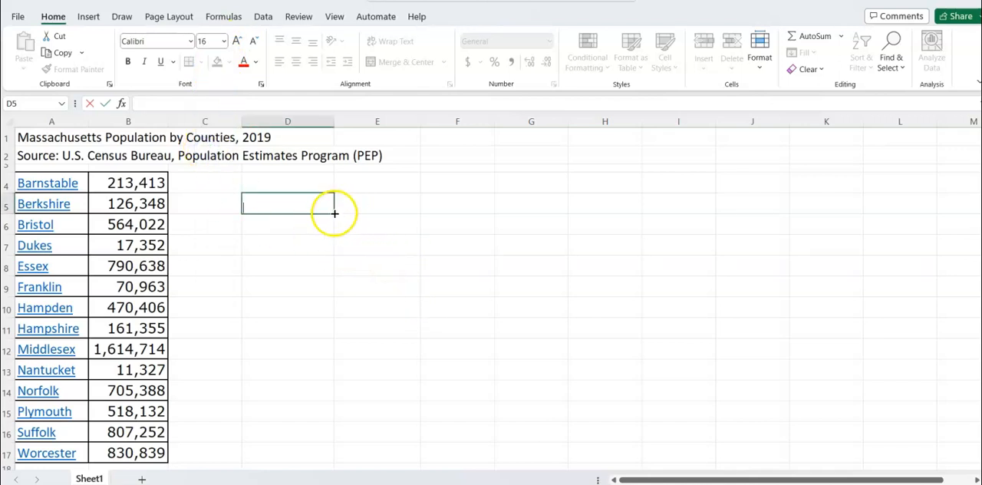
Enter the label "Total Population" in cell D5
{"action": "double_click", "coordinate": [282, 207]}
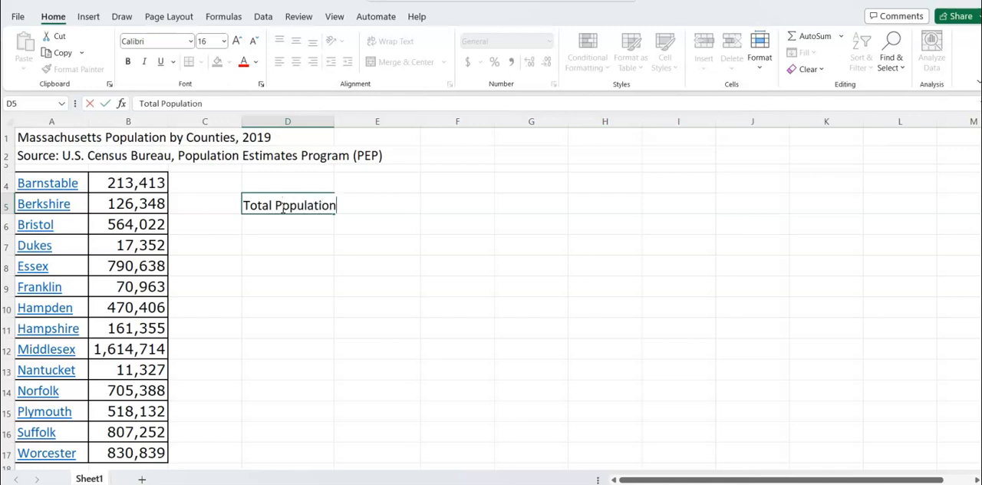
{"action": "type", "text": "Total Population"}
{"action": "key", "text": "Tab"}
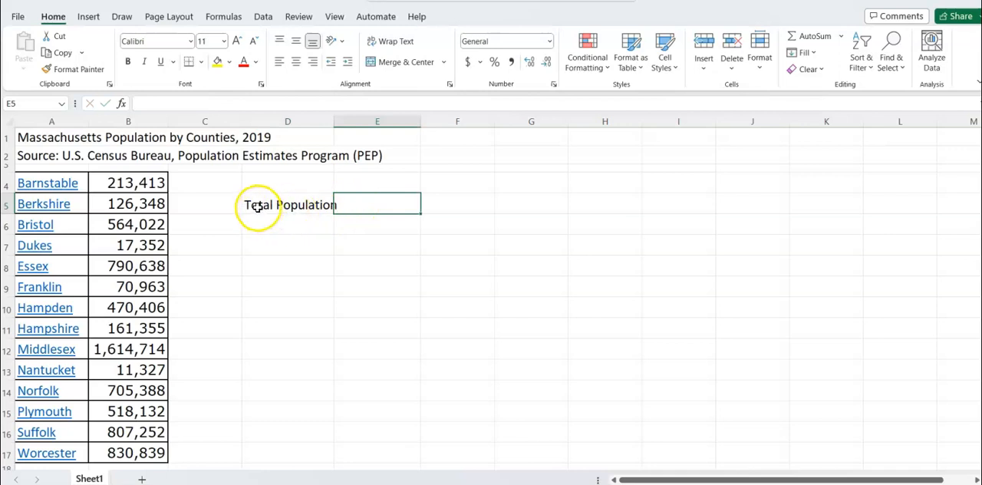
Set the font size of the range D5:E15 to 16 and auto-fit column D to its label
{"action": "left_click_drag", "start_coordinate": [252, 204], "coordinate": [364, 412]}
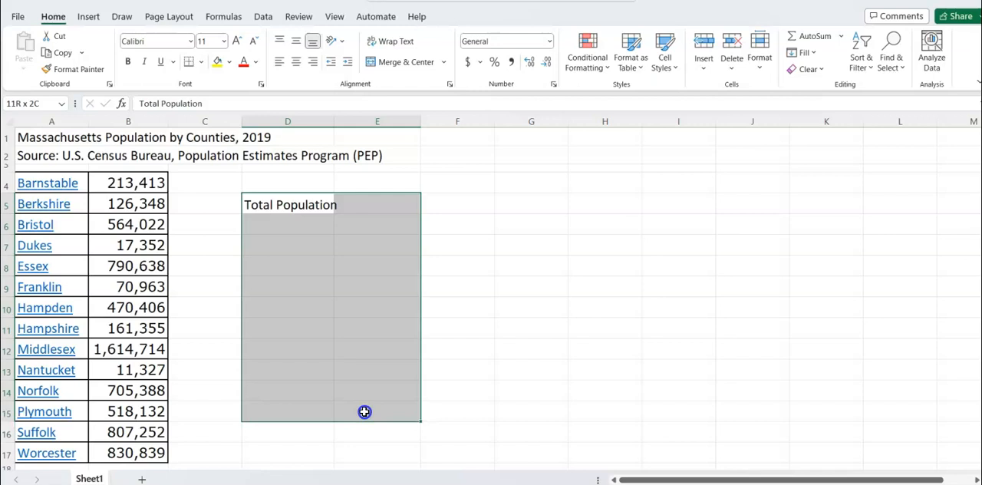
{"action": "left_click_drag", "start_coordinate": [364, 412], "coordinate": [364, 410]}
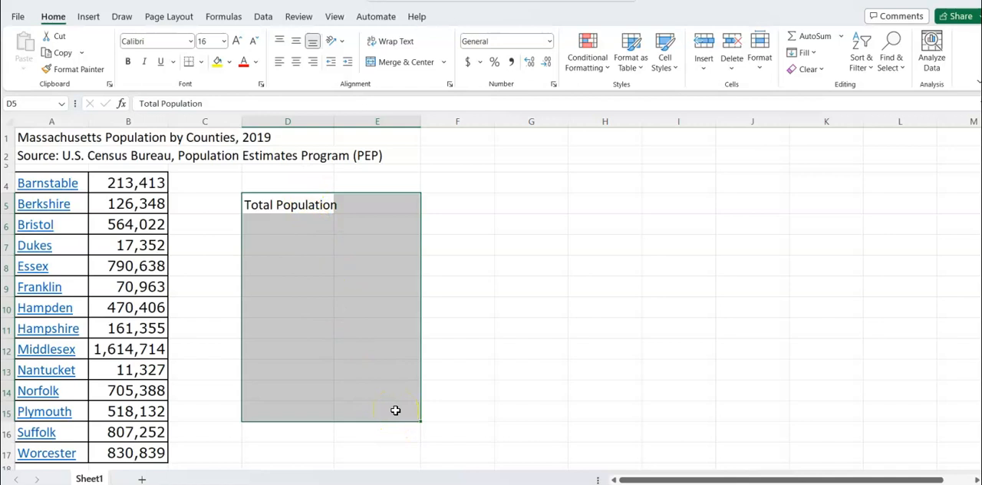
{"action": "left_click", "coordinate": [223, 43]}
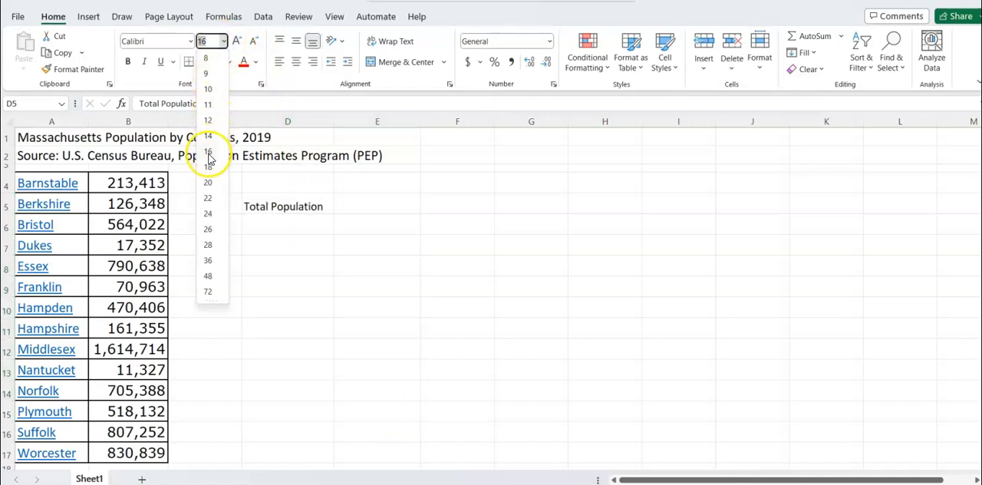
{"action": "left_click", "coordinate": [208, 153]}
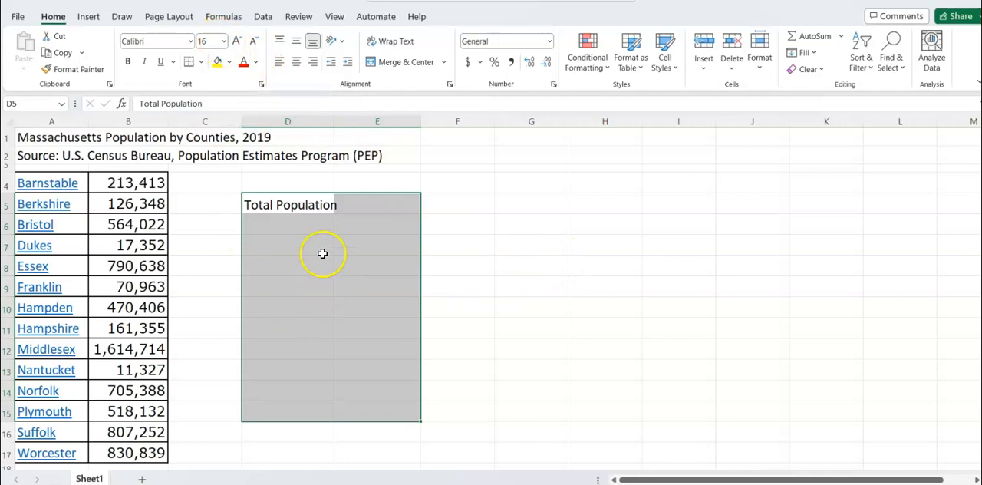
{"action": "left_click", "coordinate": [224, 41]}
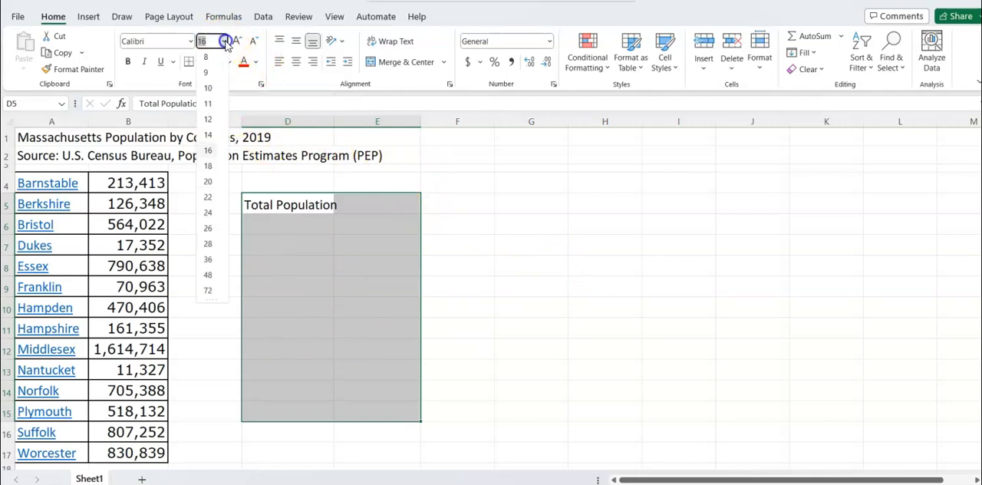
{"action": "left_click", "coordinate": [207, 152]}
{"action": "left_click", "coordinate": [383, 210]}
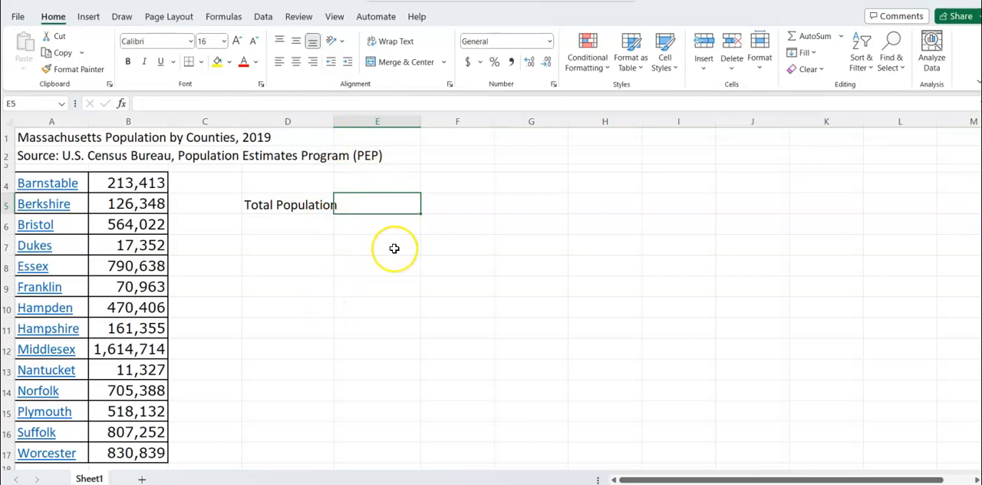
{"action": "double_click", "coordinate": [333, 121]}
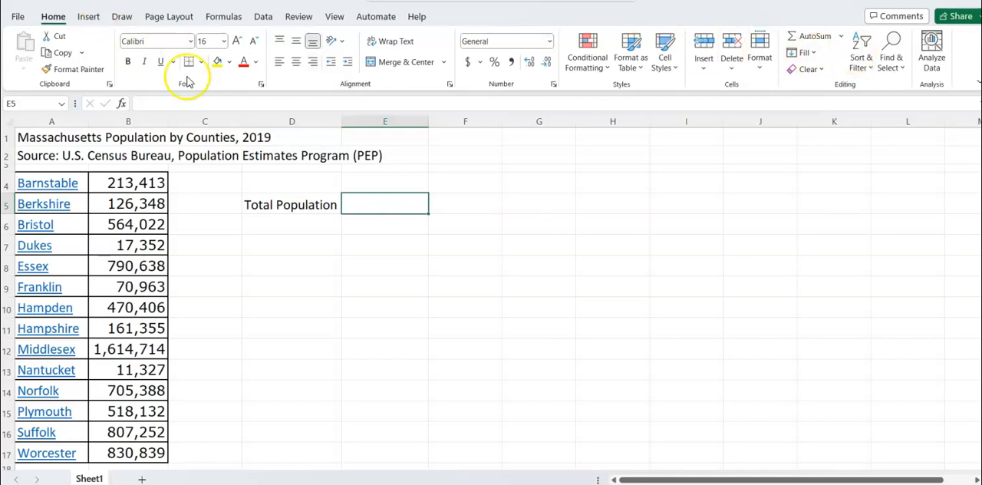
Total the county populations in B4:B17 in cell E5 with the Sum function
{"action": "left_click", "coordinate": [841, 38]}
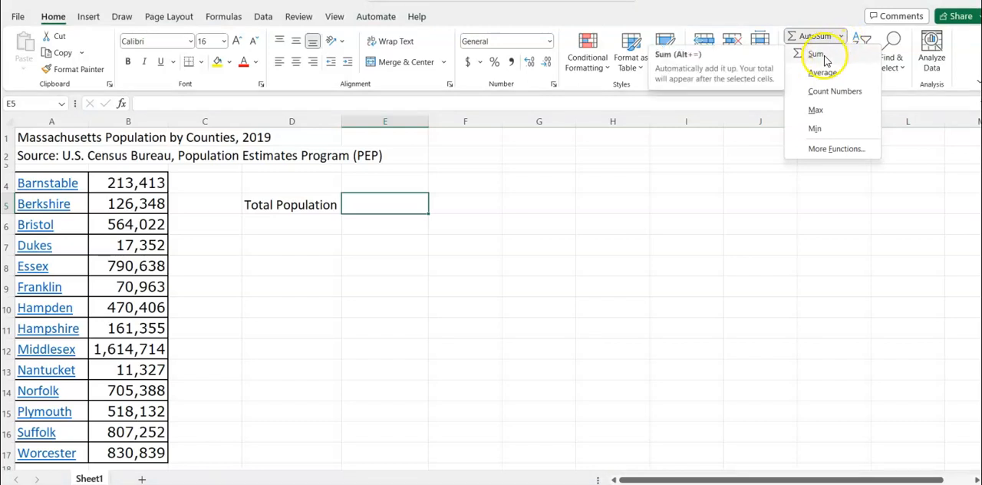
{"action": "left_click", "coordinate": [825, 62]}
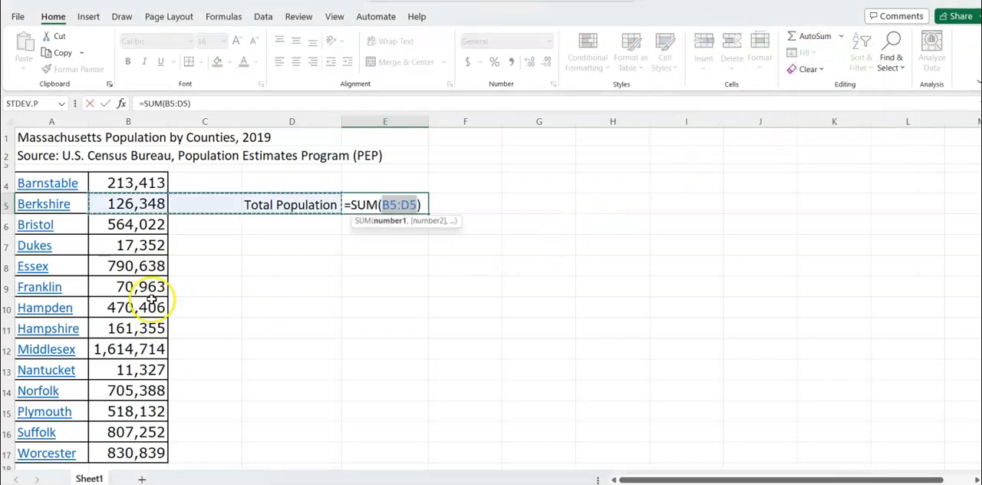
{"action": "left_click", "coordinate": [156, 182]}
{"action": "left_click_drag", "start_coordinate": [156, 183], "coordinate": [114, 447]}
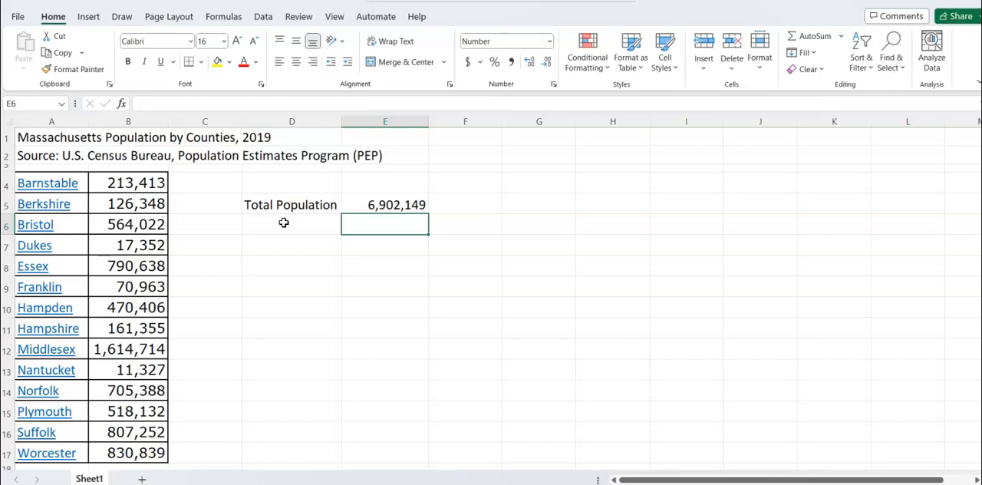
Label cell D6 "Average" and calculate the average of B4:B17 in cell E6
{"action": "left_click", "coordinate": [283, 222]}
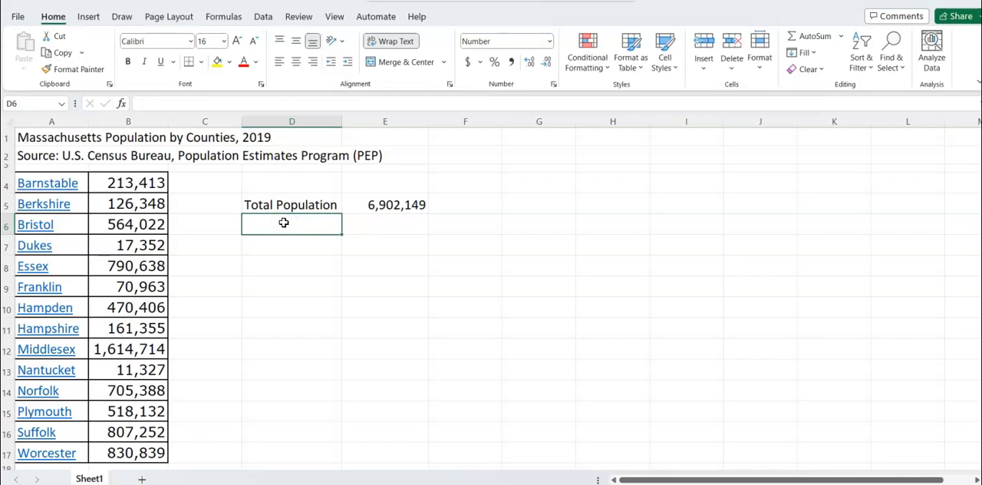
{"action": "type", "text": "Average"}
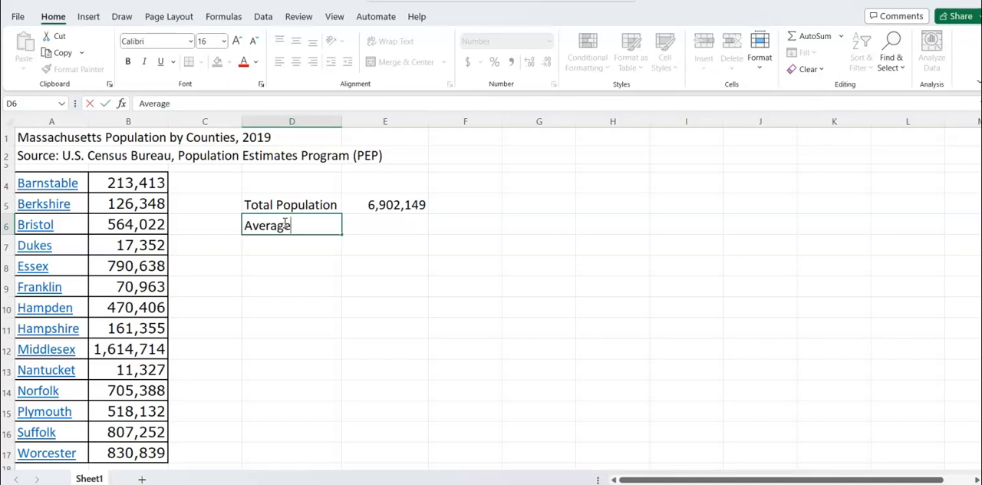
{"action": "key", "text": "Tab"}
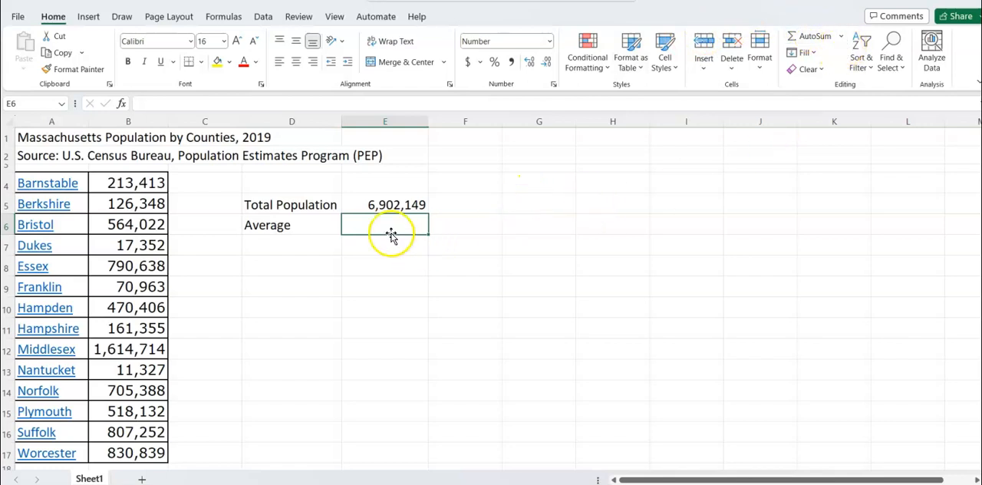
{"action": "left_click", "coordinate": [841, 37]}
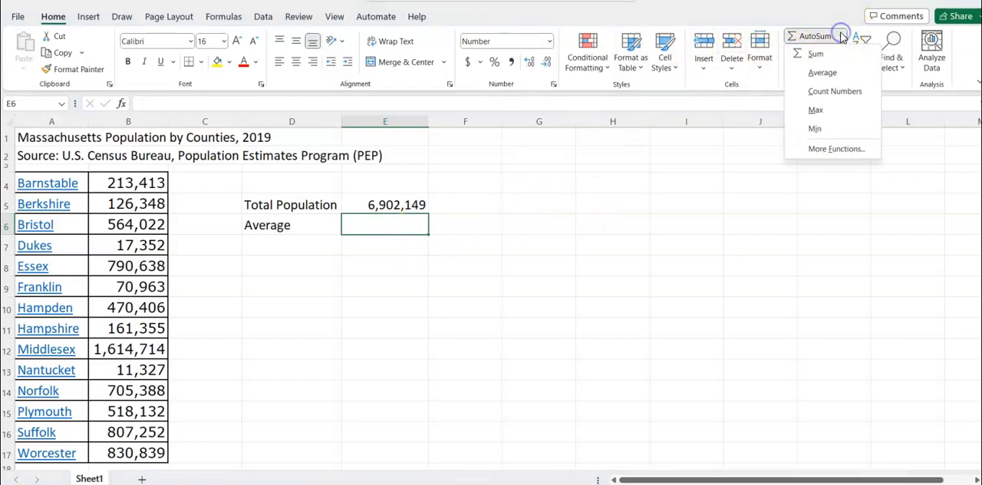
{"action": "left_click", "coordinate": [829, 79]}
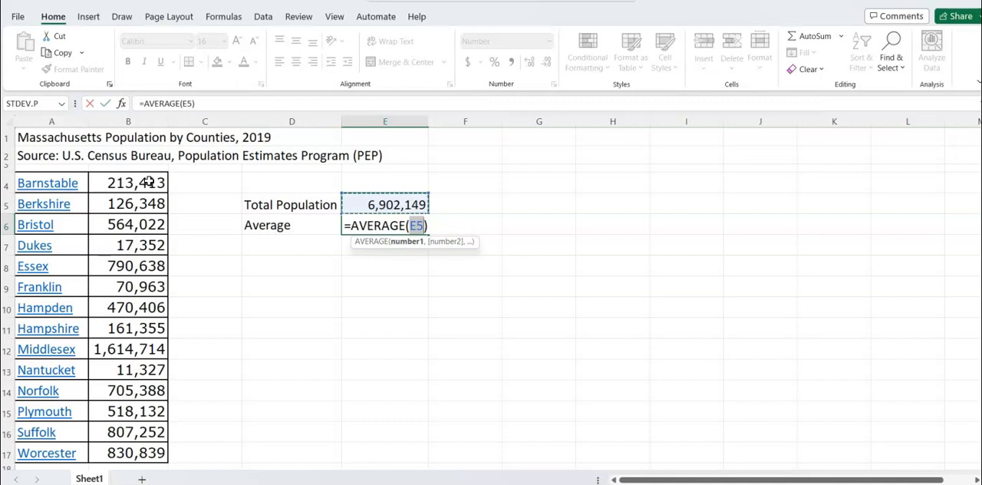
{"action": "left_click_drag", "start_coordinate": [150, 183], "coordinate": [131, 458]}
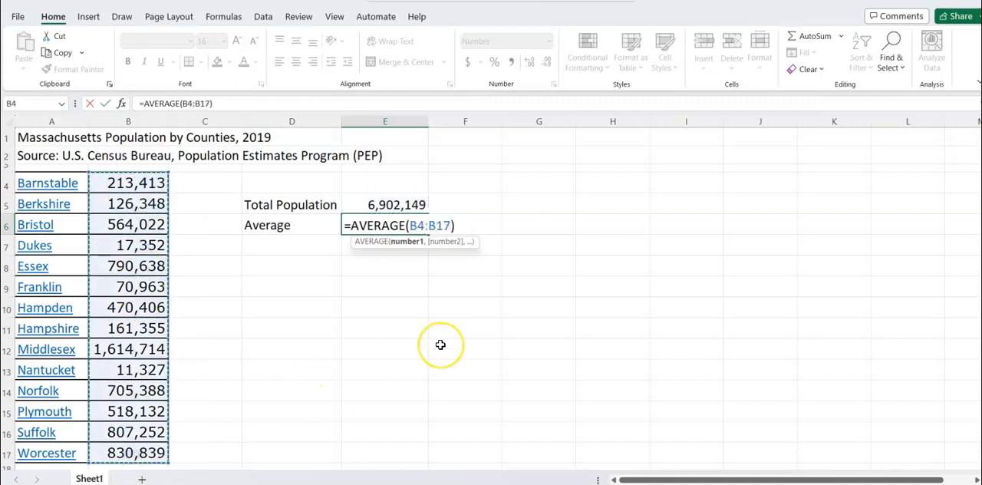
{"action": "key", "text": "Return"}
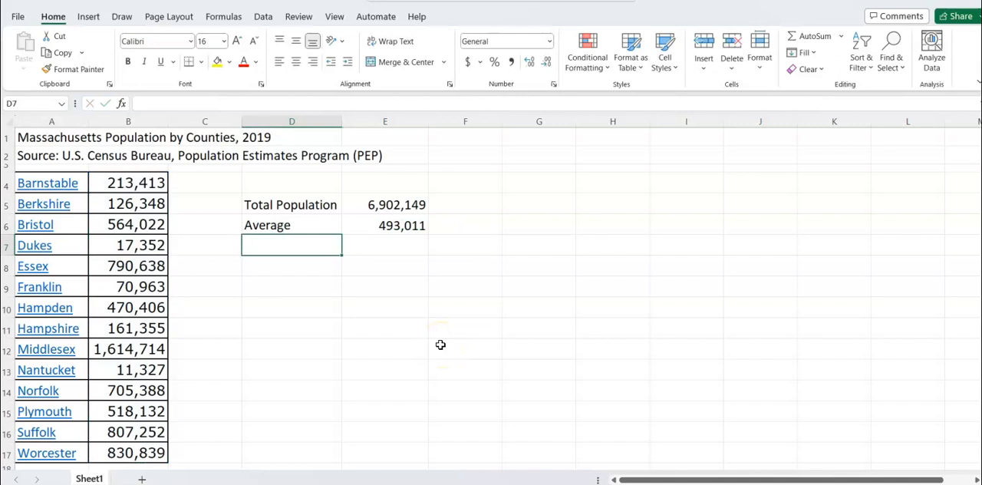
Label cell D7 "Median", then search for the Median function and insert MEDIAN into cell E7
{"action": "type", "text": "Median"}
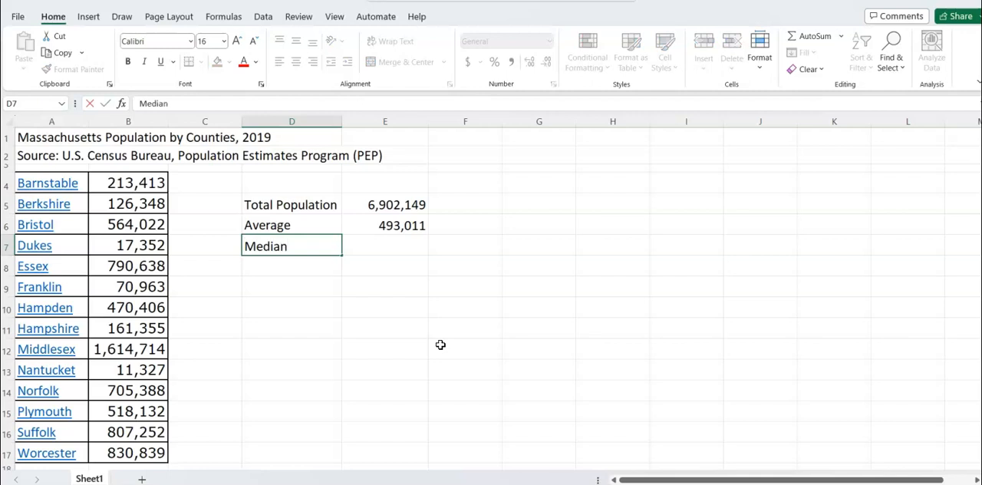
{"action": "key", "text": "Tab"}
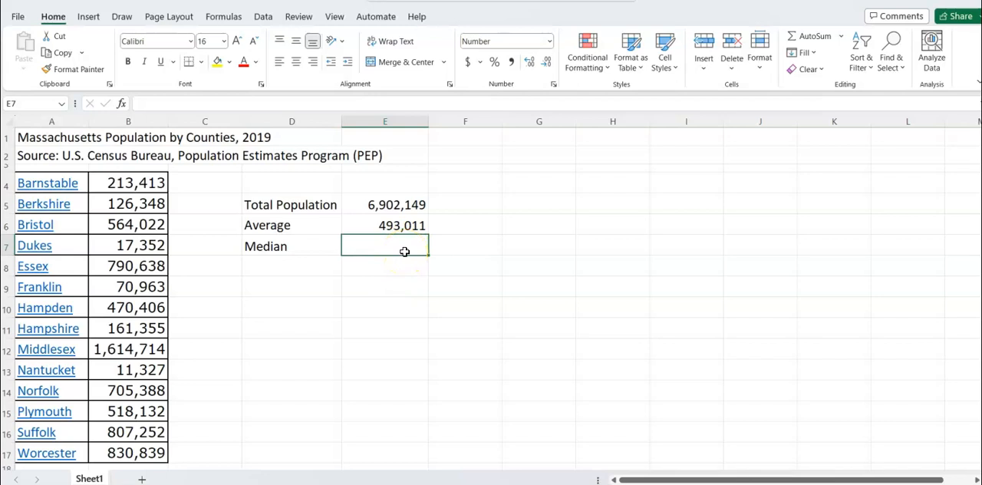
{"action": "left_click", "coordinate": [841, 37]}
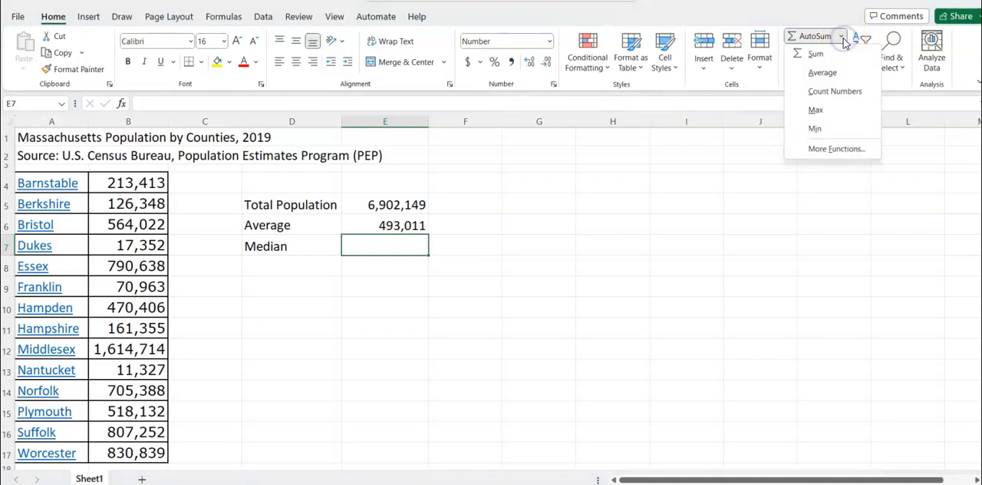
{"action": "left_click", "coordinate": [836, 149]}
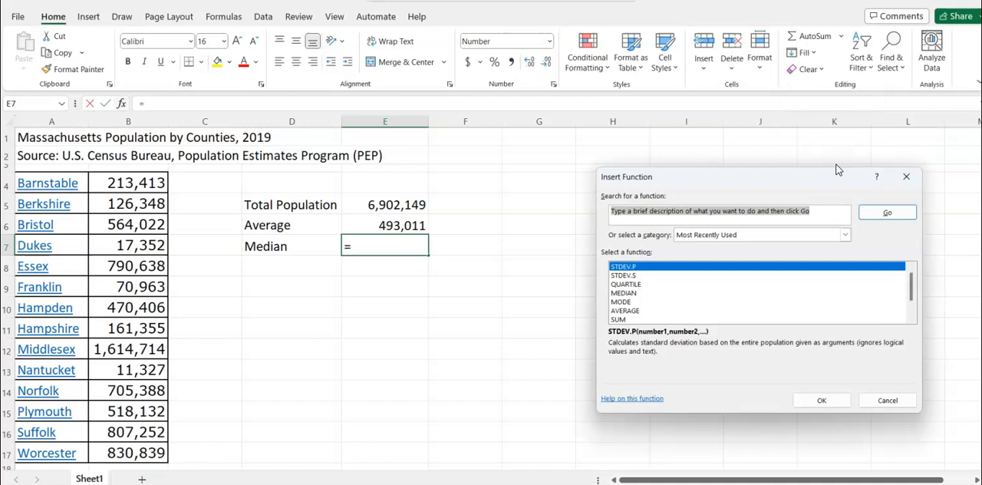
{"action": "left_click", "coordinate": [832, 177]}
{"action": "type", "text": "Median"}
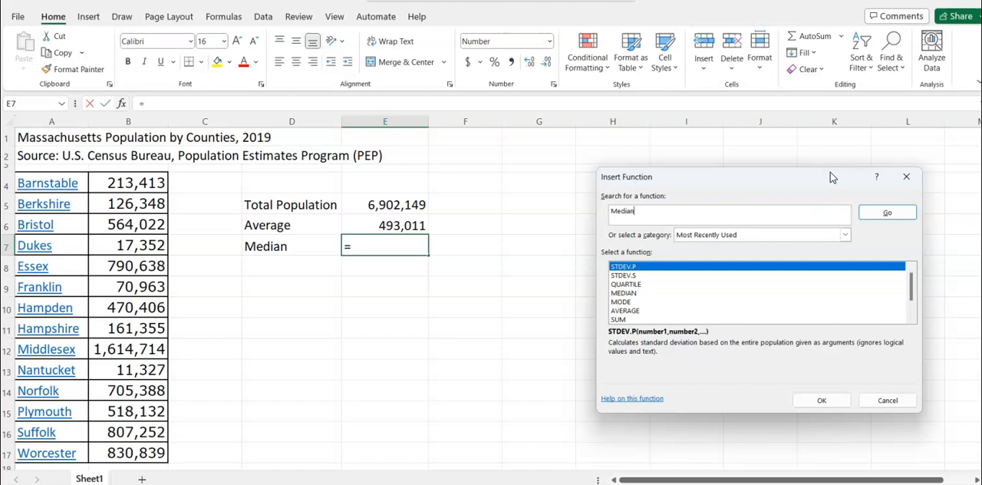
{"action": "key", "text": "Return"}
{"action": "key", "text": "Return"}
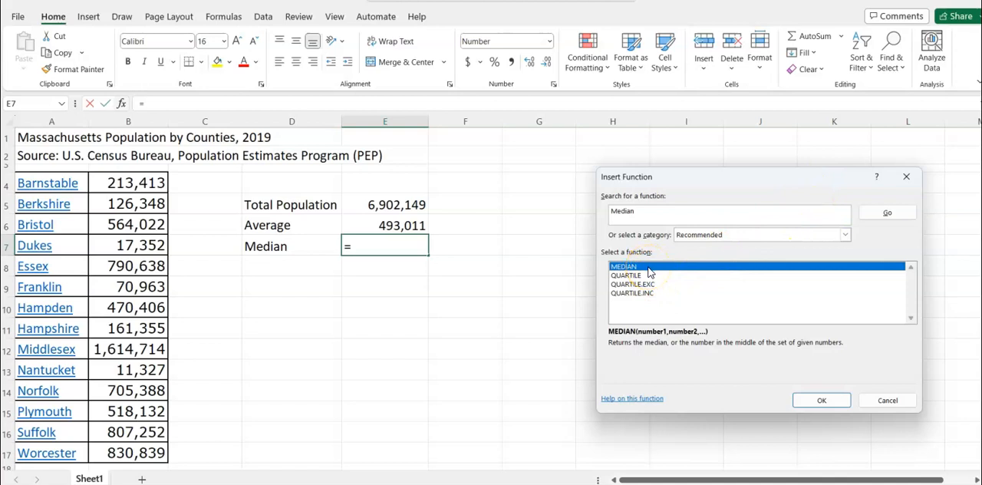
{"action": "left_click", "coordinate": [815, 400]}
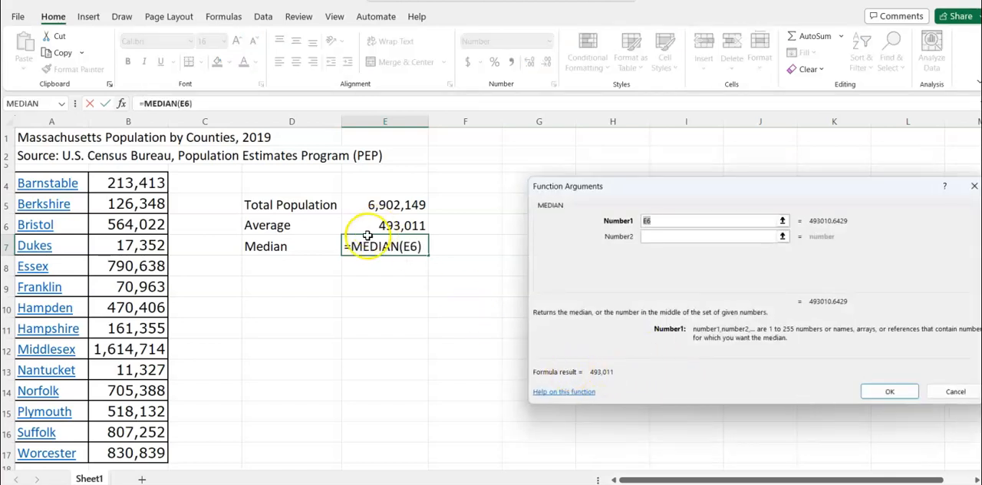
Use the county populations in B4:B17 as the MEDIAN function's first argument and confirm the formula
{"action": "left_click", "coordinate": [148, 182]}
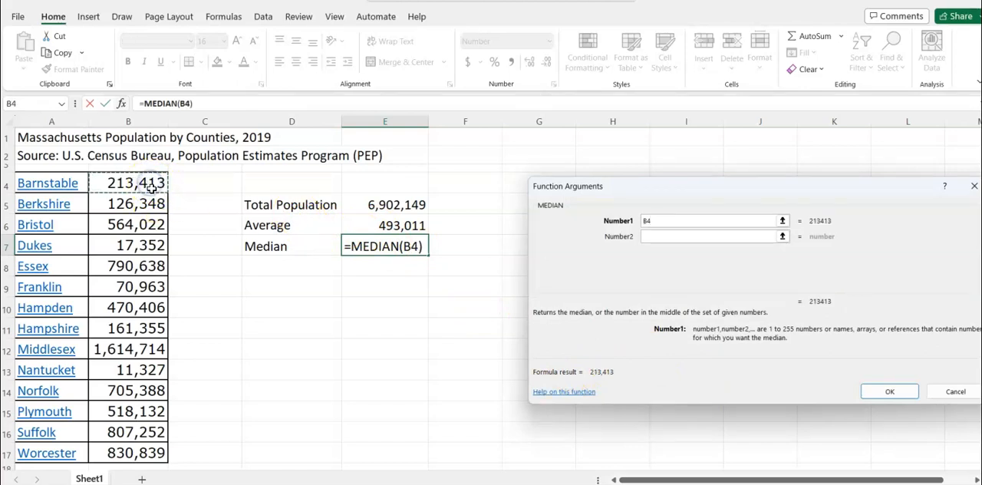
{"action": "left_click_drag", "start_coordinate": [148, 182], "coordinate": [125, 451]}
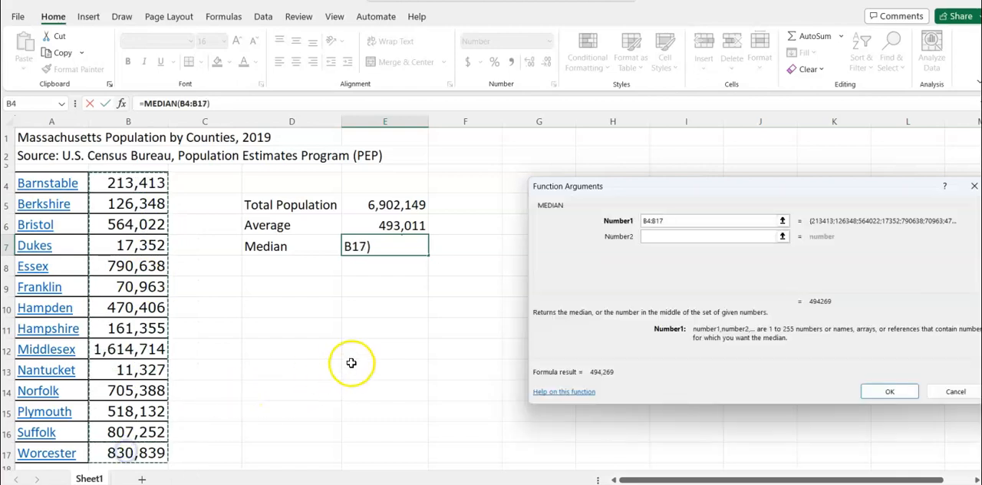
{"action": "key", "text": "Return"}
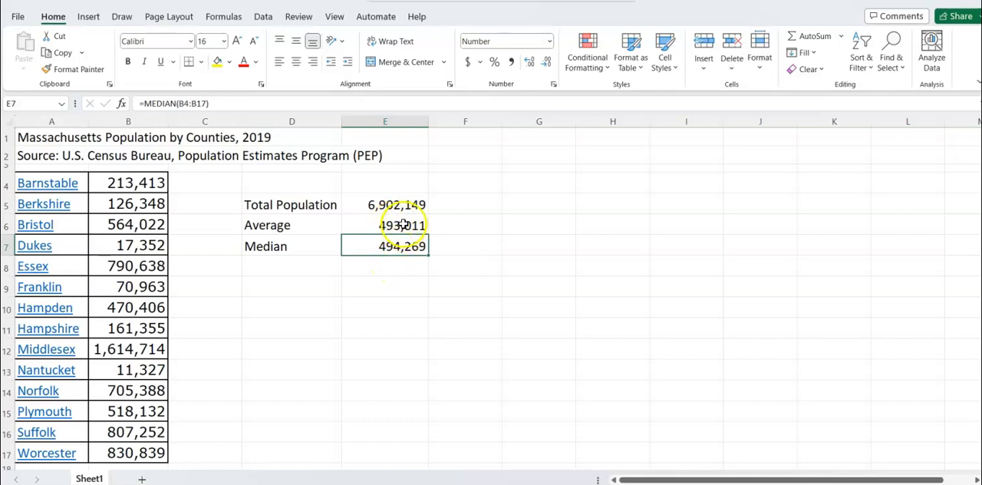
{"action": "left_click", "coordinate": [320, 268]}
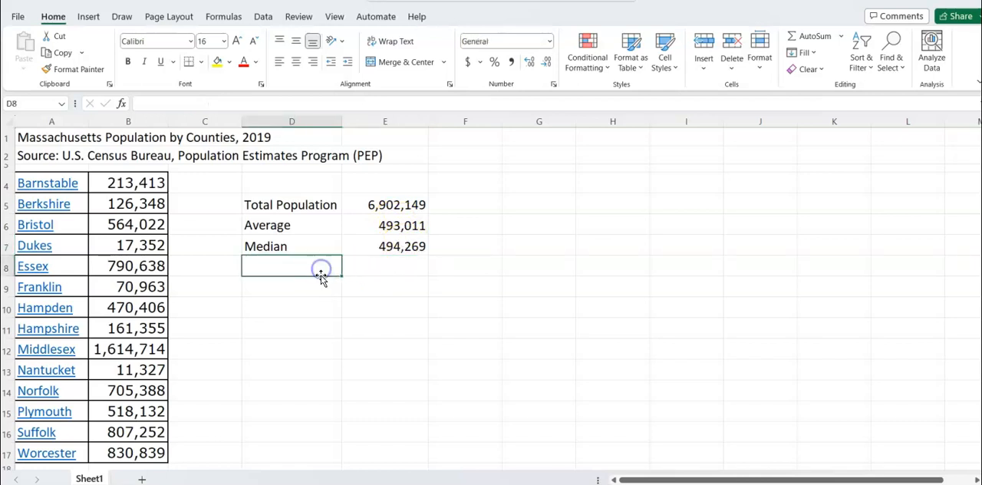
{"action": "left_click", "coordinate": [500, 302]}
{"action": "type", "text": "Min"}
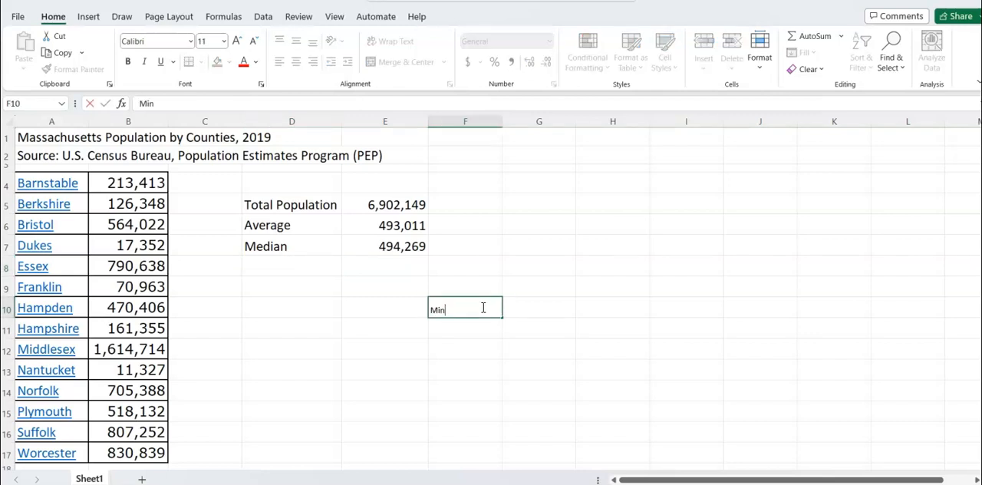
{"action": "key", "text": "BackSpace"}
{"action": "key", "text": "BackSpace"}
{"action": "key", "text": "BackSpace"}
{"action": "key", "text": "BackSpace"}
Label cell D8 "Minimum" and calculate the minimum of the county populations in B4:B17 in cell E8
{"action": "left_click", "coordinate": [270, 262]}
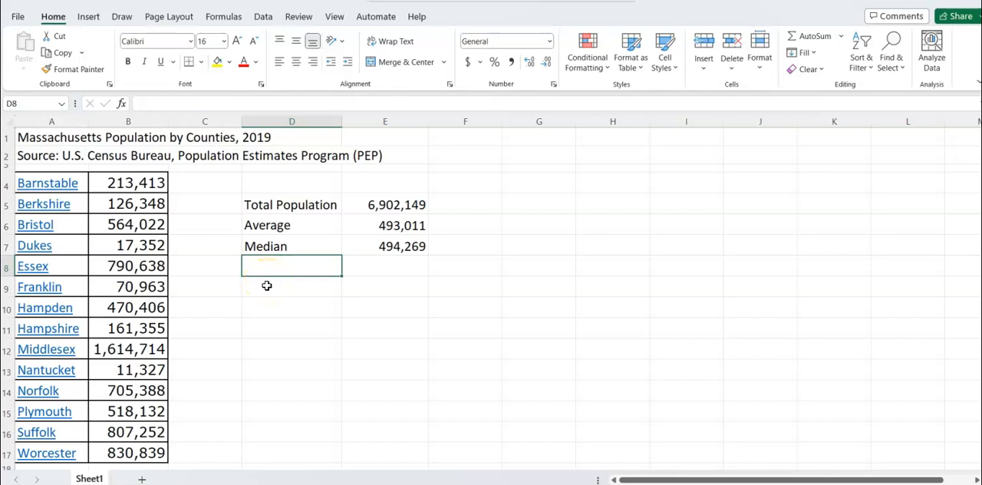
{"action": "type", "text": "Mini"}
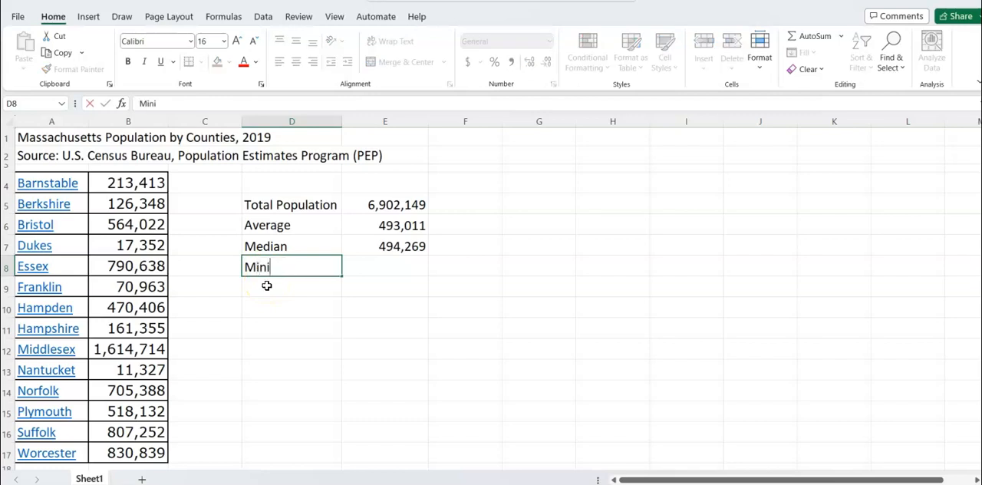
{"action": "type", "text": "mum"}
{"action": "key", "text": "Tab"}
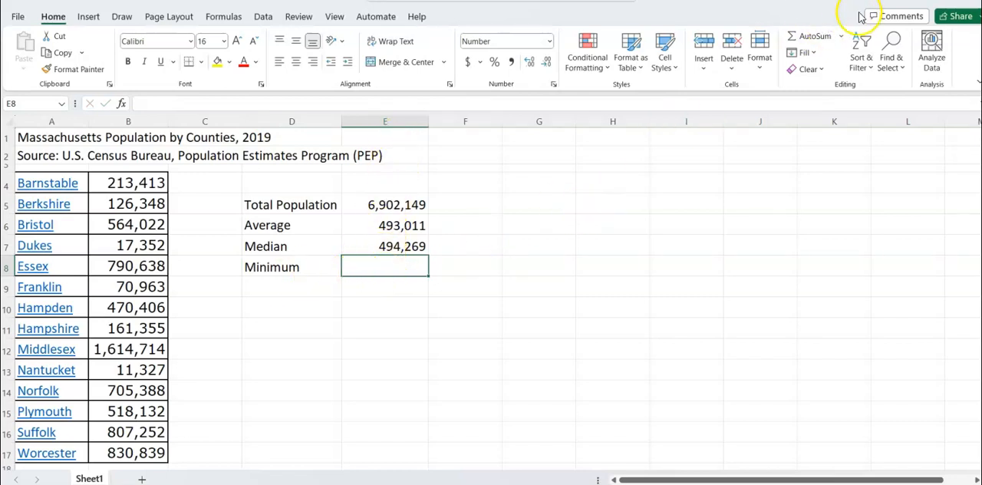
{"action": "left_click", "coordinate": [841, 36]}
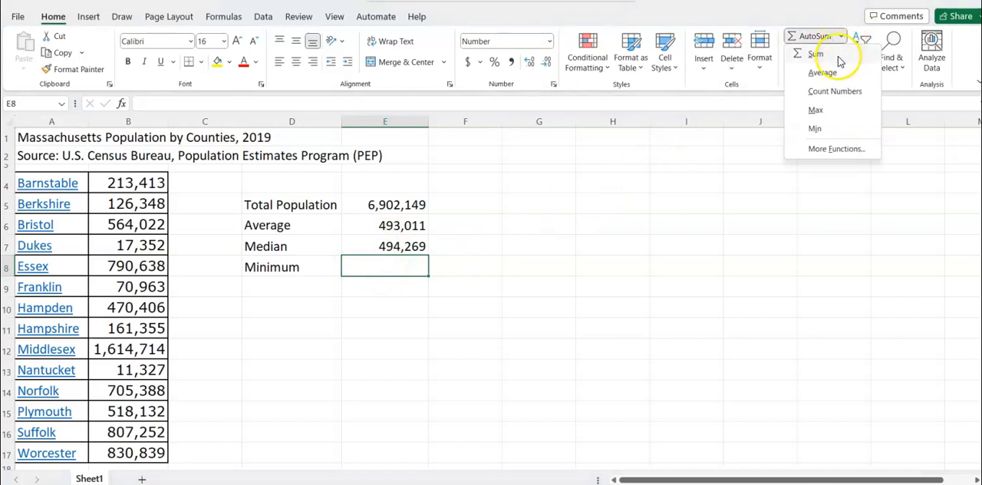
{"action": "left_click", "coordinate": [823, 136]}
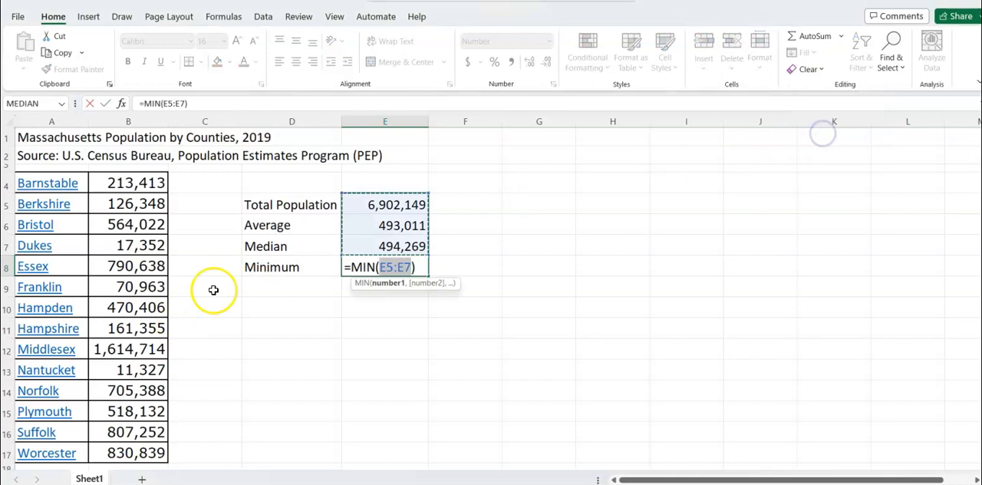
{"action": "left_click_drag", "start_coordinate": [146, 182], "coordinate": [110, 452]}
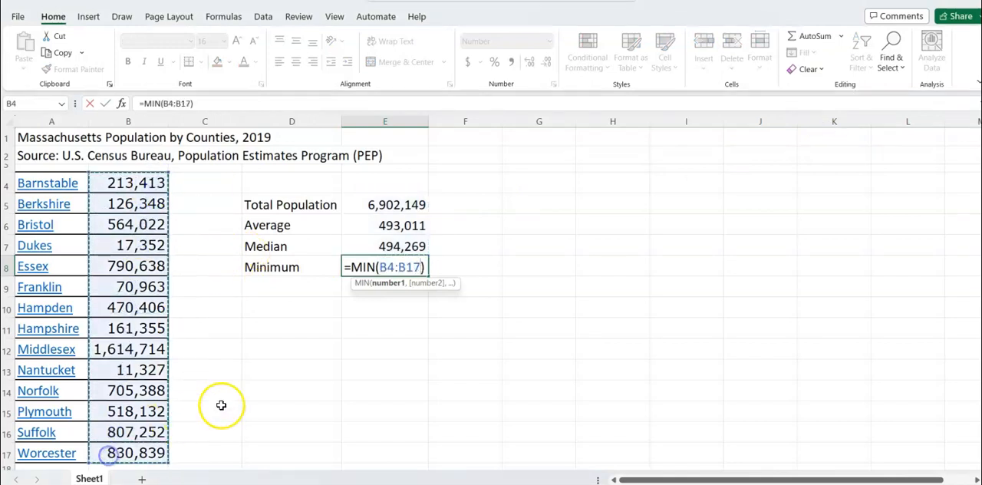
{"action": "key", "text": "Return"}
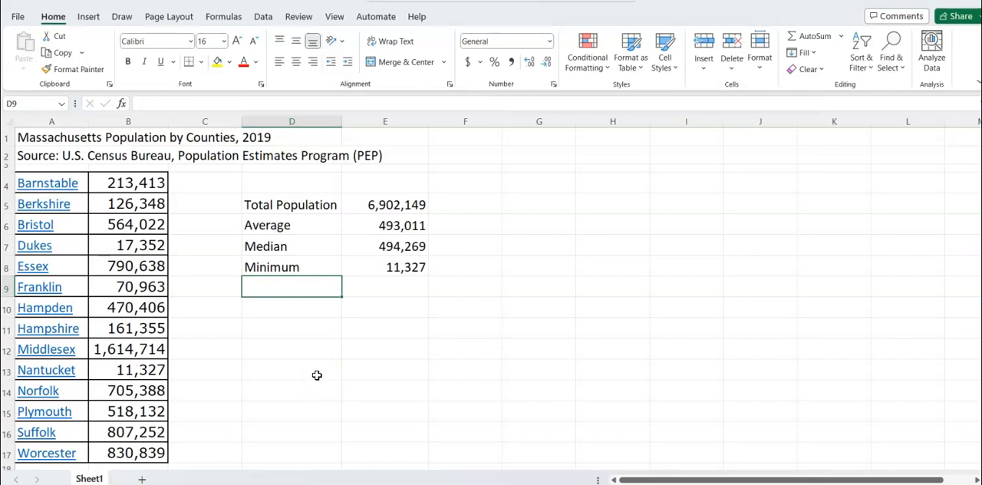
Label cell D9 "Maximum" and calculate the maximum of the county populations in B4:B17 in cell E9
{"action": "scroll", "coordinate": [317, 375], "scroll_direction": "up", "scroll_amount": 1}
{"action": "type", "text": "Maximum"}
{"action": "key", "text": "Tab"}
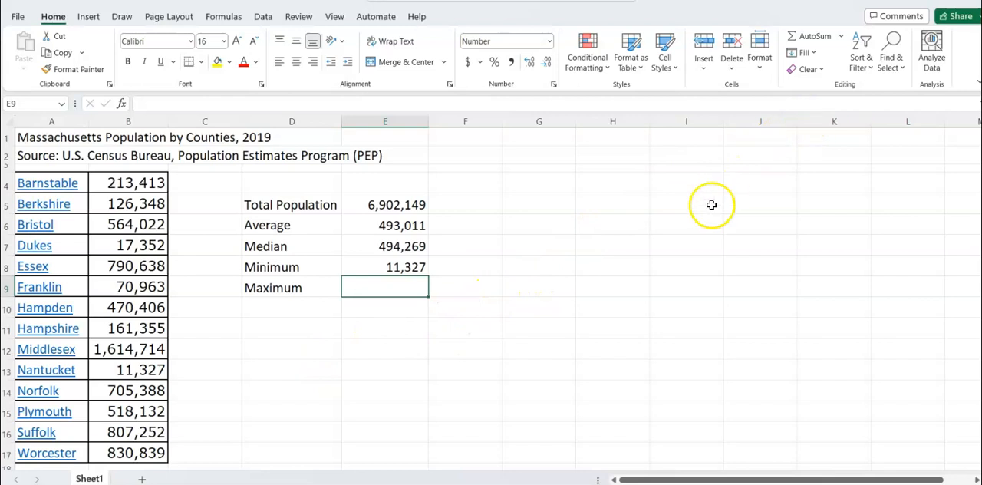
{"action": "left_click", "coordinate": [841, 36]}
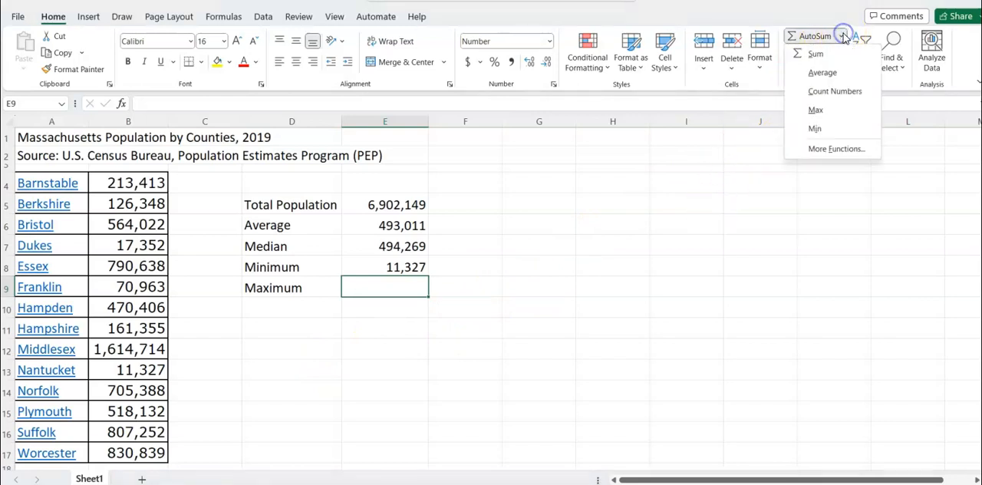
{"action": "left_click", "coordinate": [816, 111]}
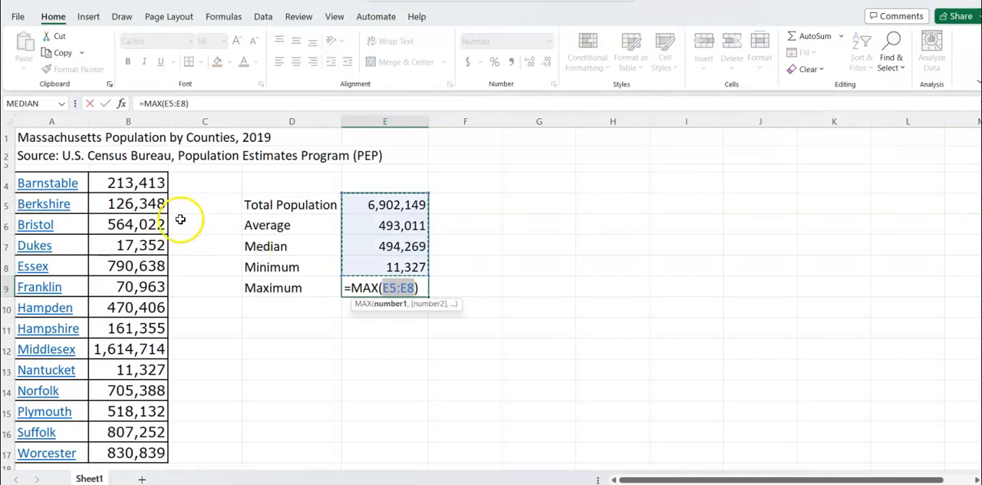
{"action": "left_click_drag", "start_coordinate": [158, 189], "coordinate": [107, 440]}
{"action": "key", "text": "Return"}
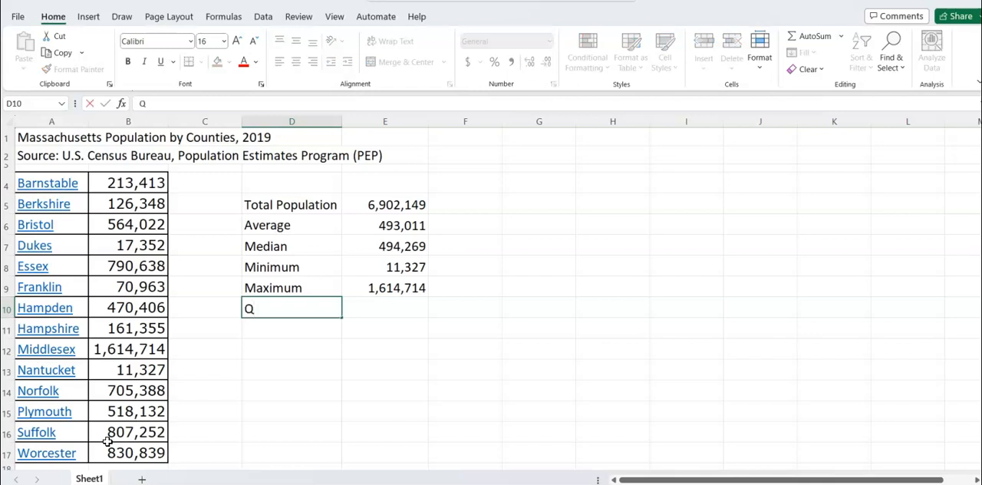
Label cell D10 "Q1", then search for the Quartile function and insert QUARTILE into cell E10
{"action": "key", "text": "Tab"}
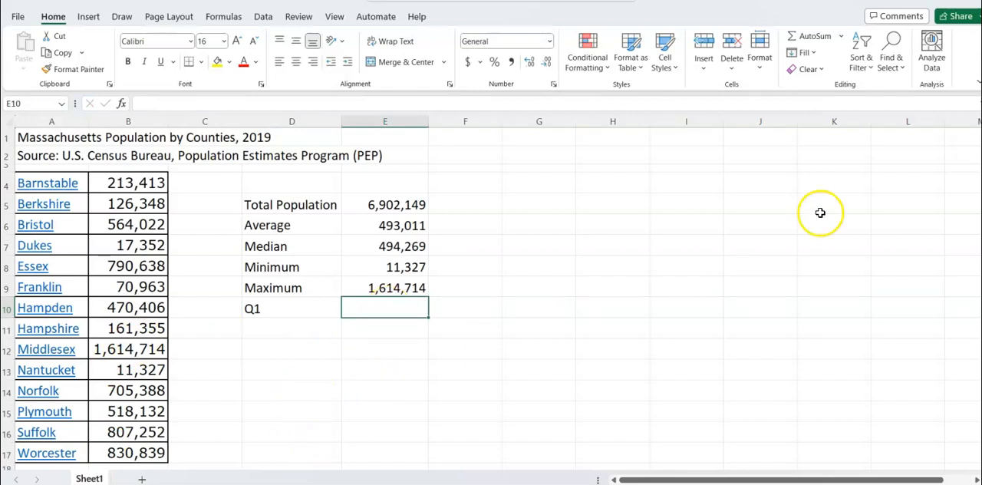
{"action": "left_click", "coordinate": [840, 37]}
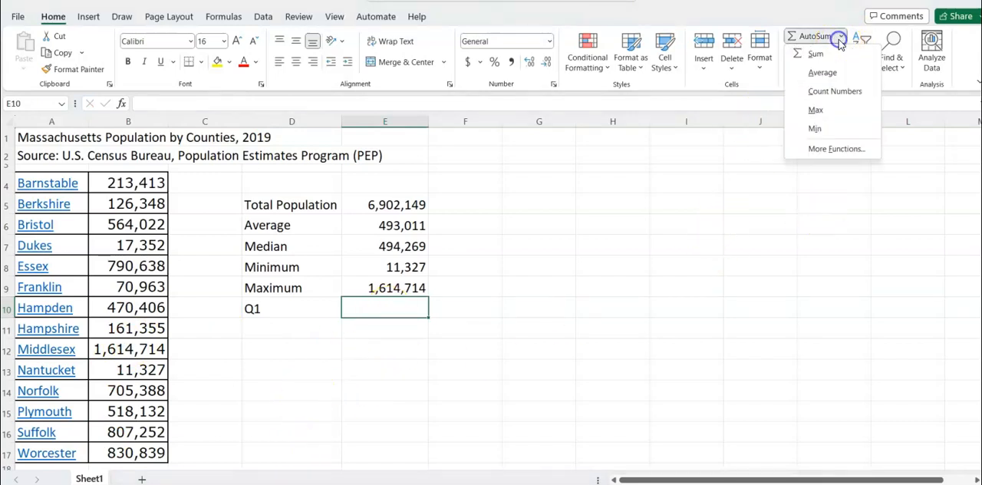
{"action": "left_click", "coordinate": [835, 150]}
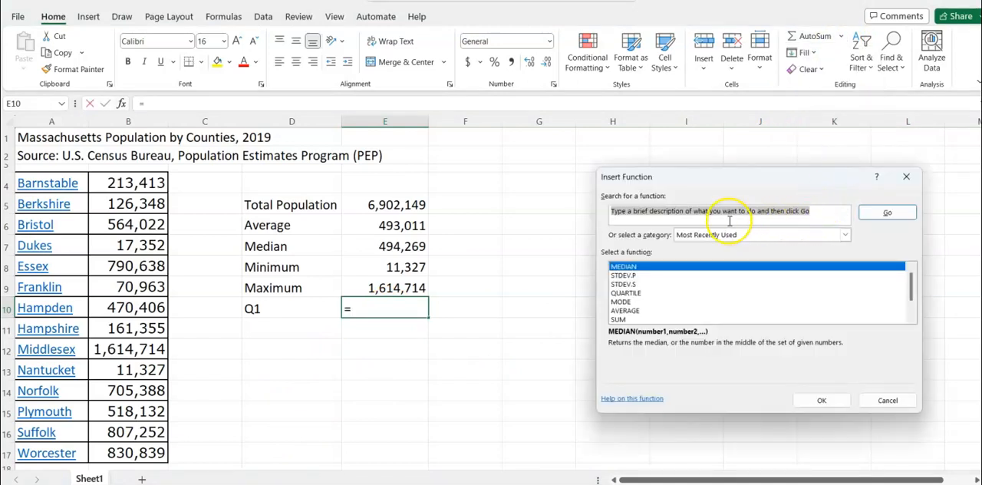
{"action": "type", "text": "Quartile"}
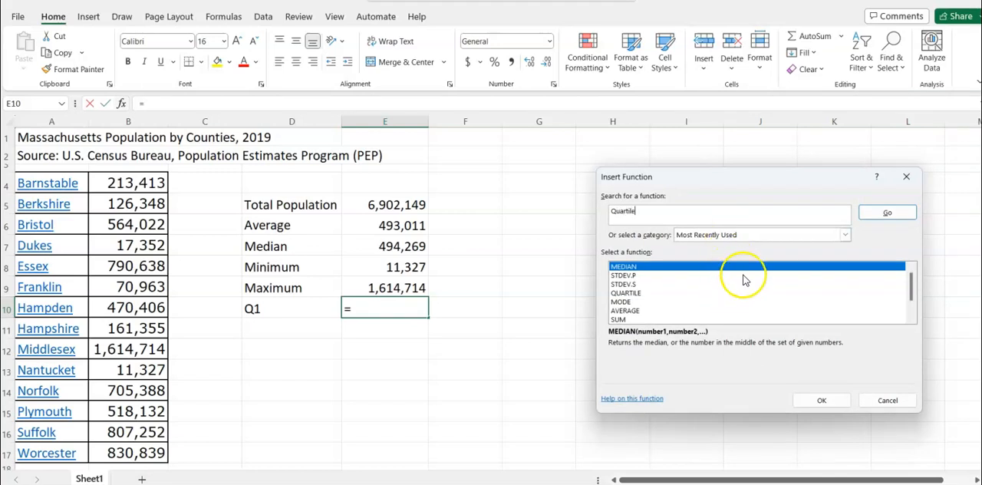
{"action": "left_click", "coordinate": [878, 216]}
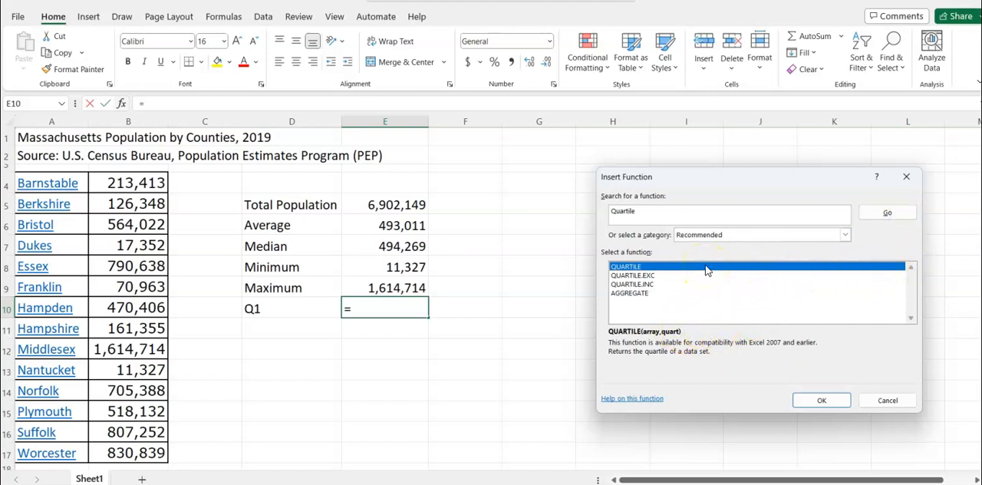
{"action": "left_click", "coordinate": [804, 400]}
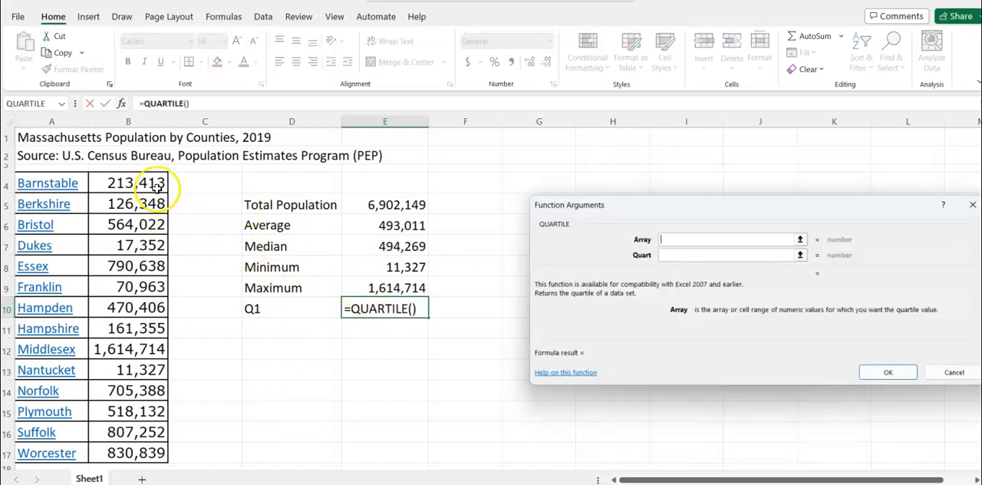
Use the county populations in B4:B17 as the QUARTILE function's array and try to confirm the formula
{"action": "left_click_drag", "start_coordinate": [154, 182], "coordinate": [115, 451]}
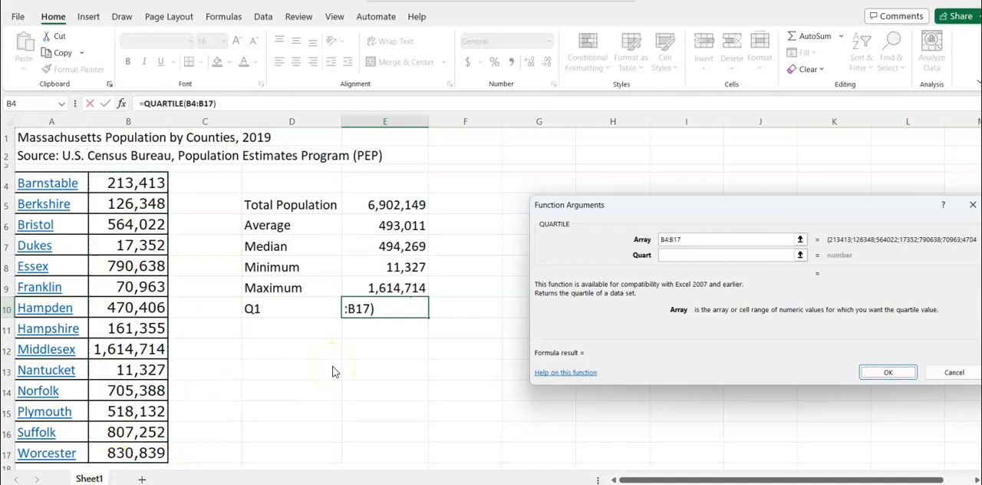
{"action": "key", "text": "Return"}
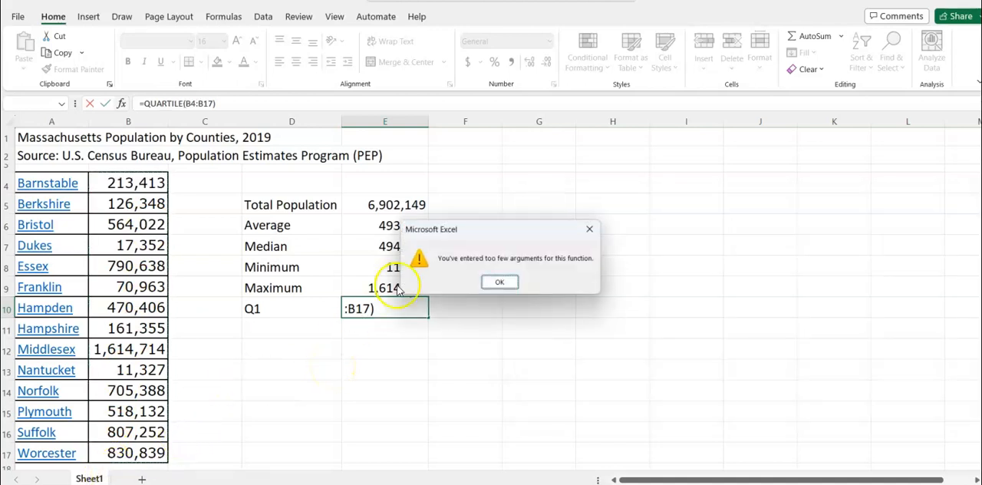
{"action": "left_click", "coordinate": [499, 282]}
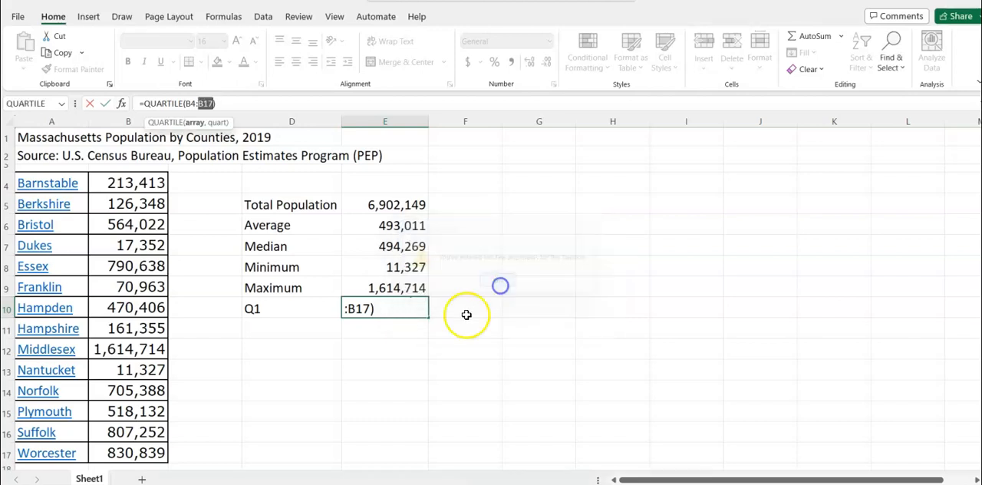
Reopen the arguments of the QUARTILE formula in E10, set Quart to 1 and confirm the formula
{"action": "left_click", "coordinate": [372, 315]}
{"action": "double_click", "coordinate": [382, 310]}
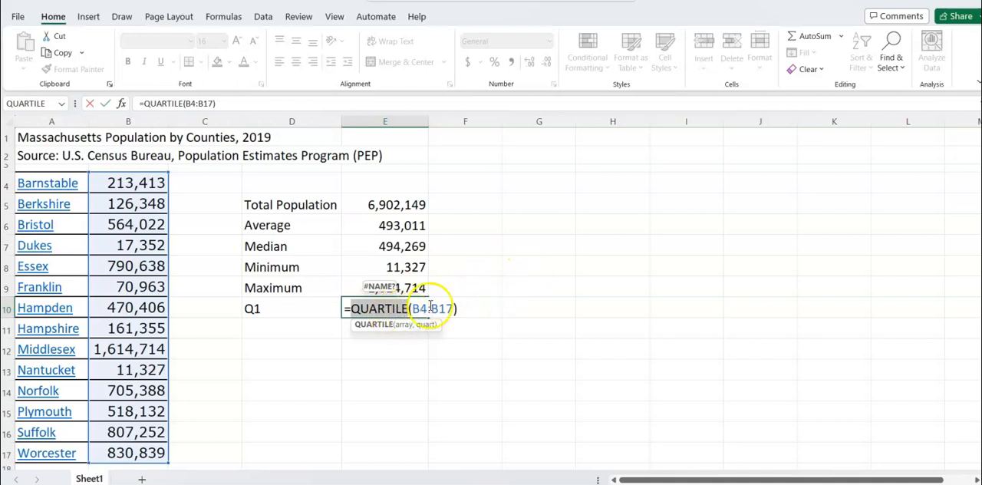
{"action": "left_click", "coordinate": [453, 309]}
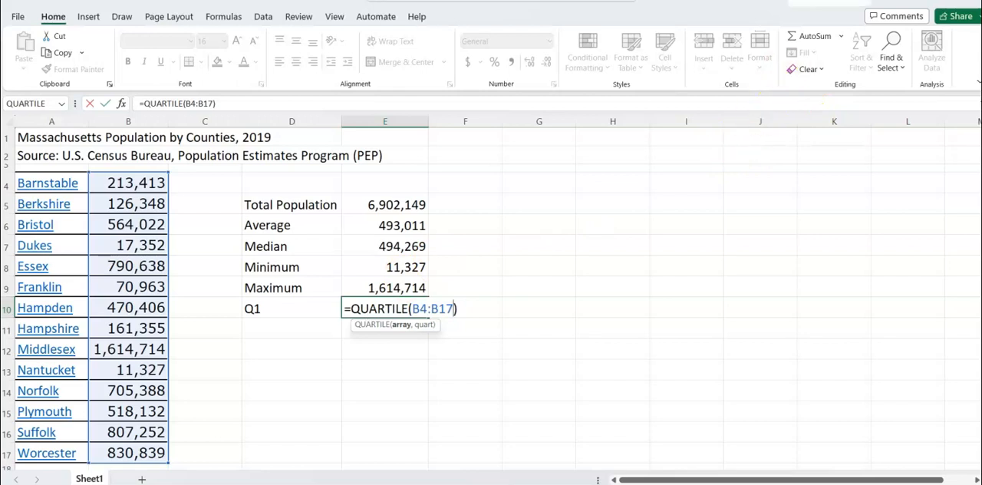
{"action": "left_click", "coordinate": [841, 36]}
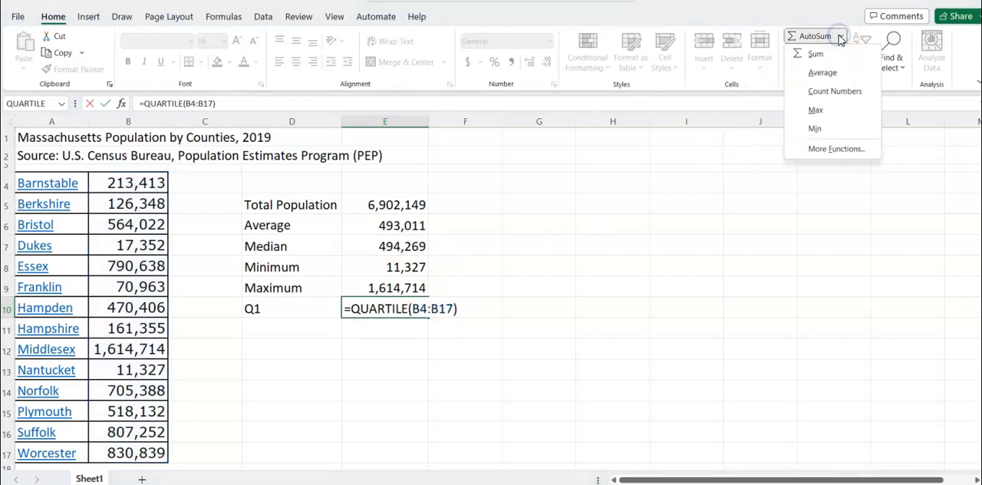
{"action": "left_click", "coordinate": [834, 149]}
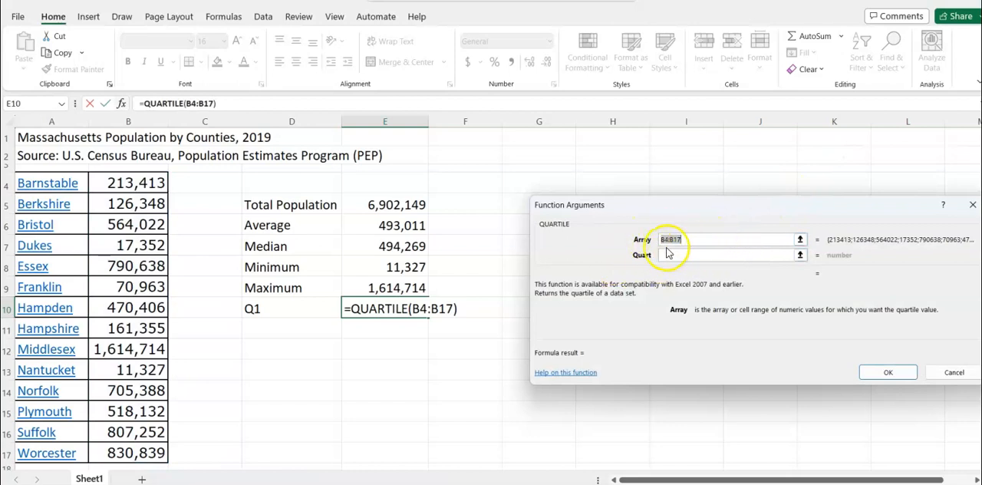
{"action": "left_click", "coordinate": [694, 254]}
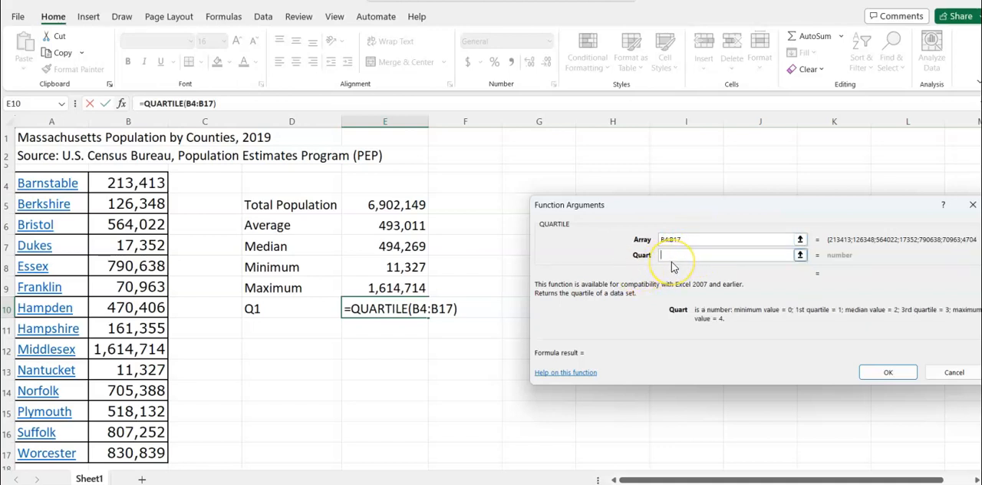
{"action": "type", "text": "1"}
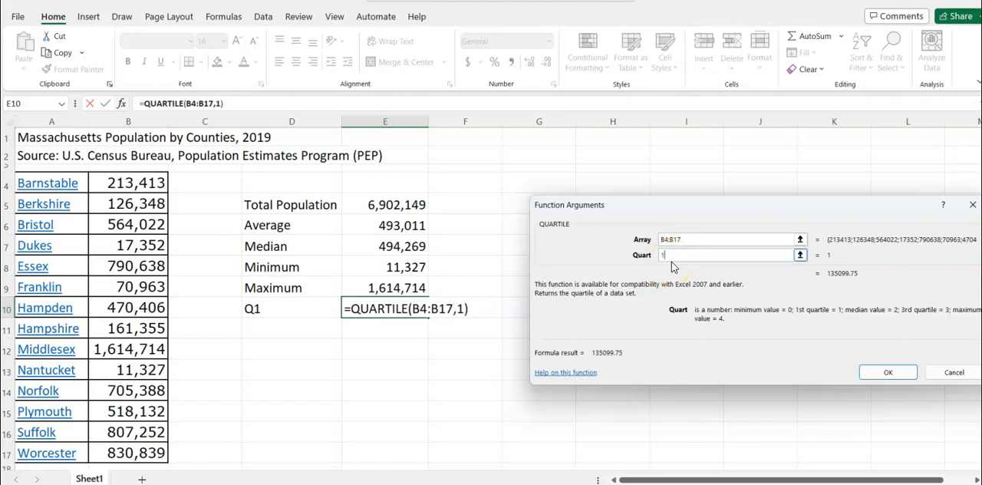
{"action": "left_click", "coordinate": [886, 374]}
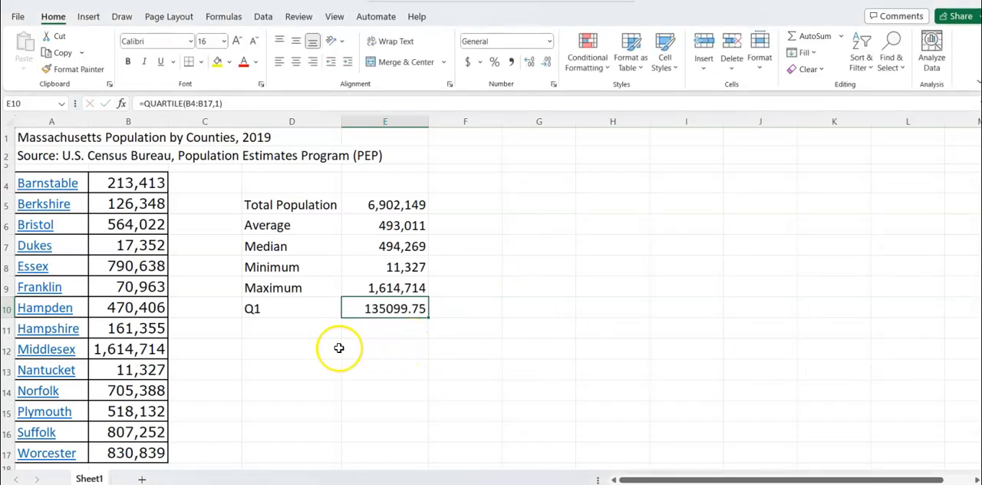
Label cell D11 "Q3" below the Q1 label
{"action": "left_click", "coordinate": [303, 335]}
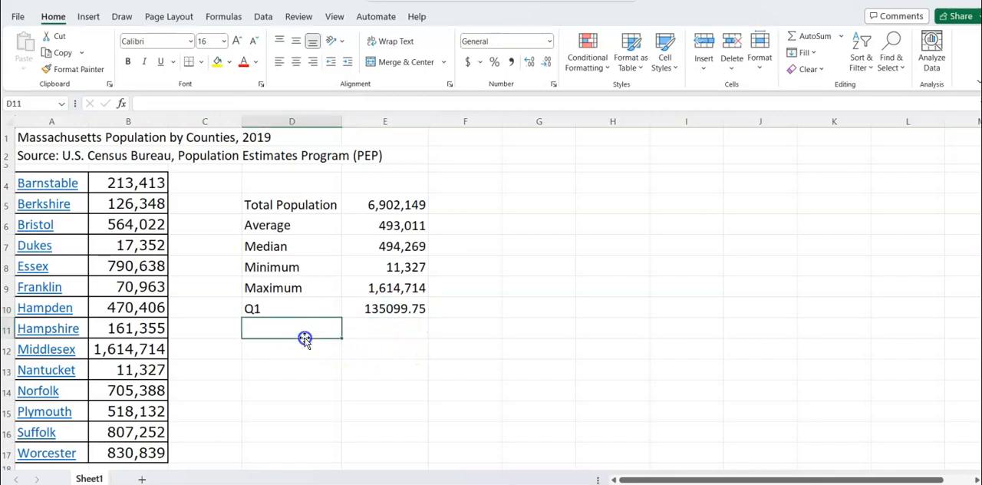
{"action": "type", "text": "Q"}
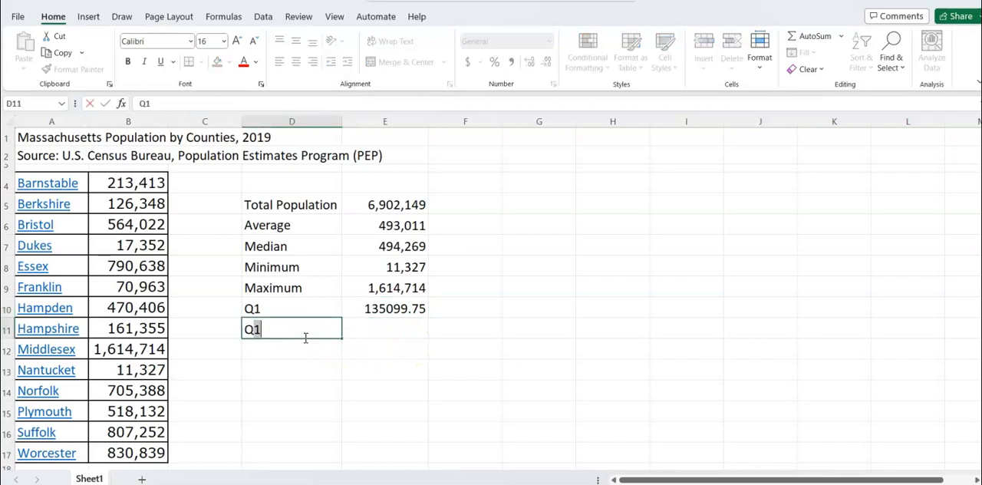
{"action": "type", "text": "3"}
{"action": "key", "text": "Tab"}
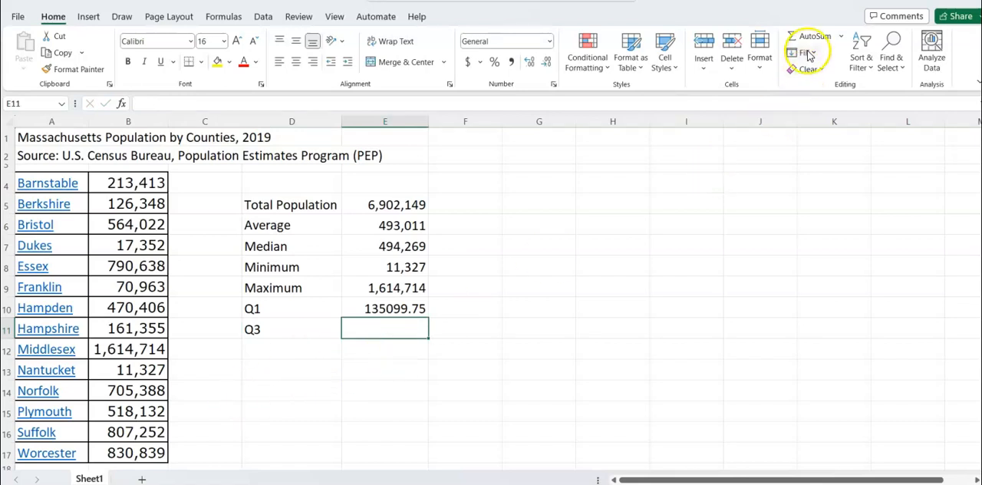
Insert the QUARTILE function in cell E11 with the county populations in B4:B17 as the array and Quart set to 3
{"action": "left_click", "coordinate": [841, 36]}
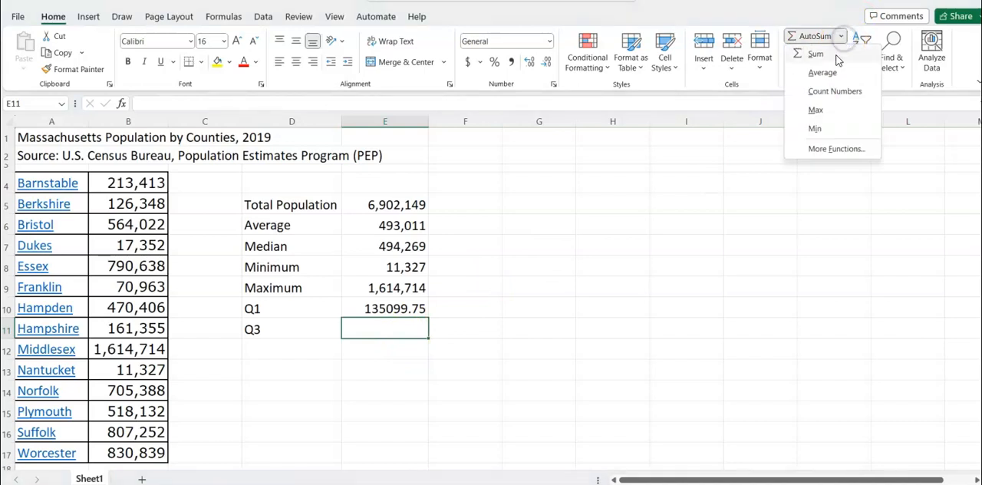
{"action": "left_click", "coordinate": [827, 149]}
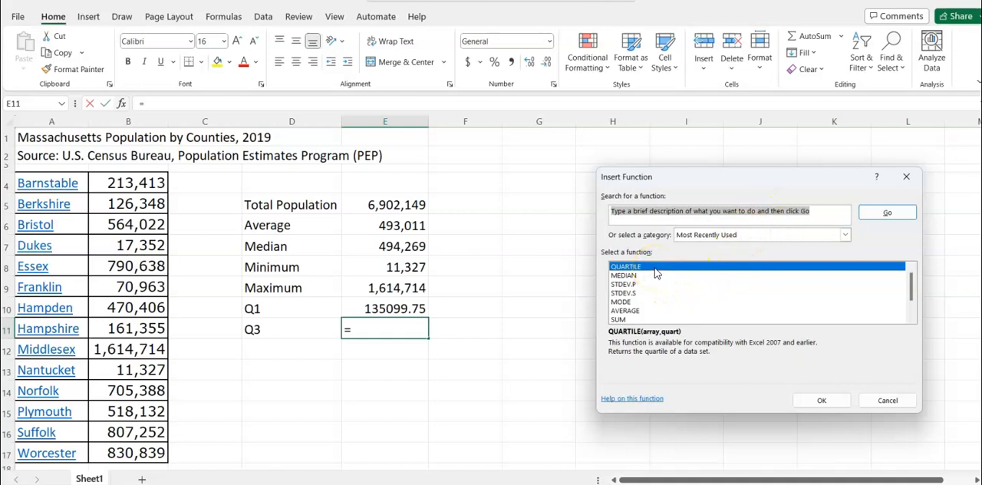
{"action": "left_click", "coordinate": [819, 400]}
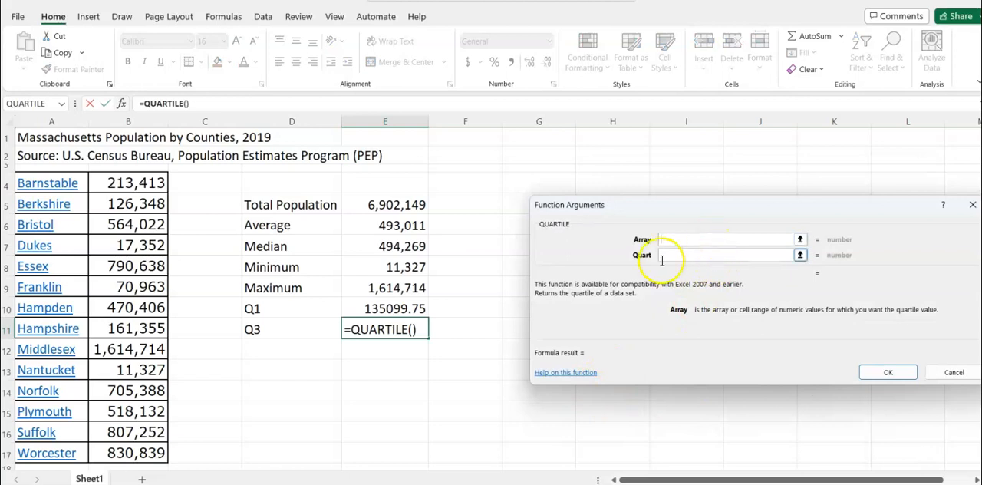
{"action": "left_click_drag", "start_coordinate": [158, 183], "coordinate": [125, 447]}
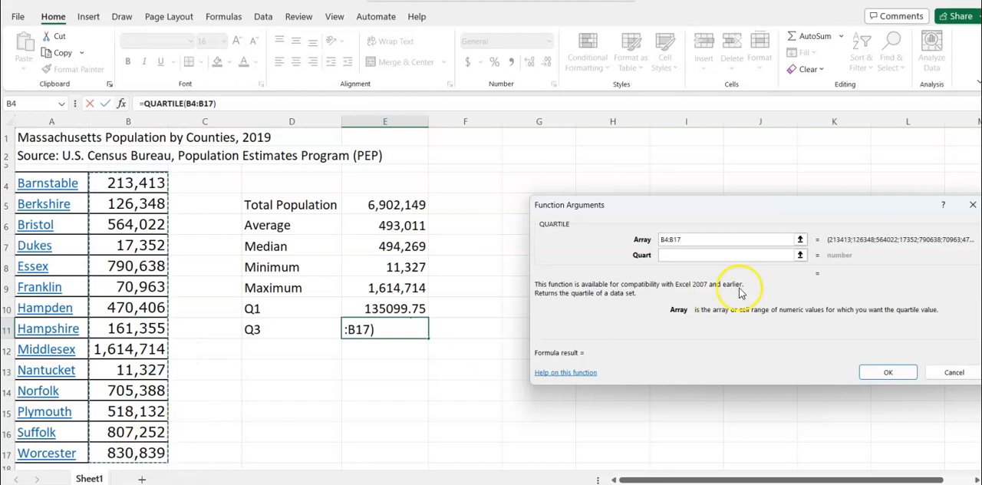
{"action": "left_click", "coordinate": [690, 257]}
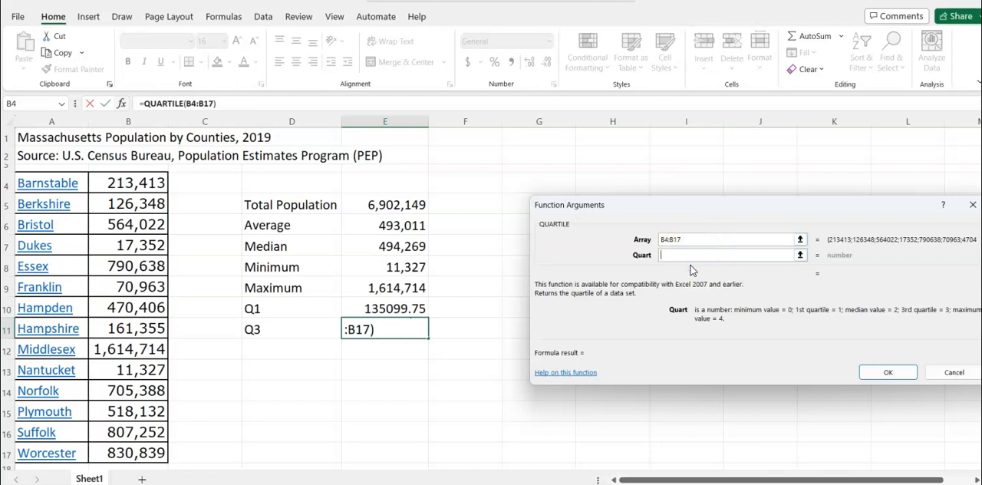
{"action": "type", "text": "3"}
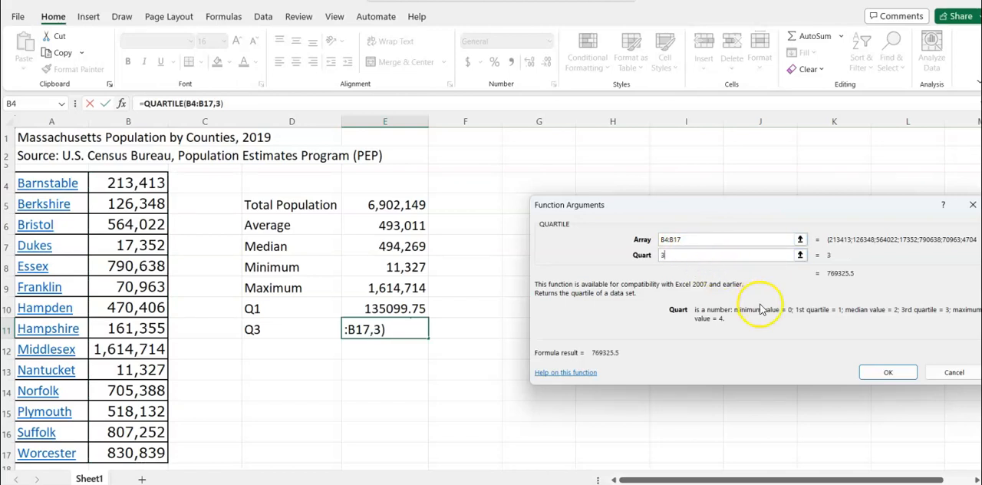
{"action": "left_click", "coordinate": [880, 374]}
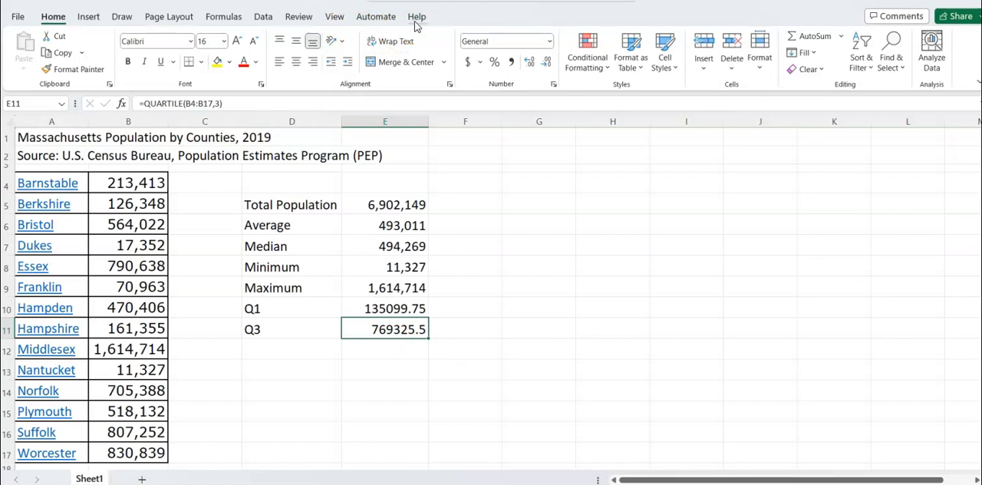
Label cell D12 "Standard Deviation - Sample" and autofit column D to the label's width
{"action": "left_click", "coordinate": [276, 348]}
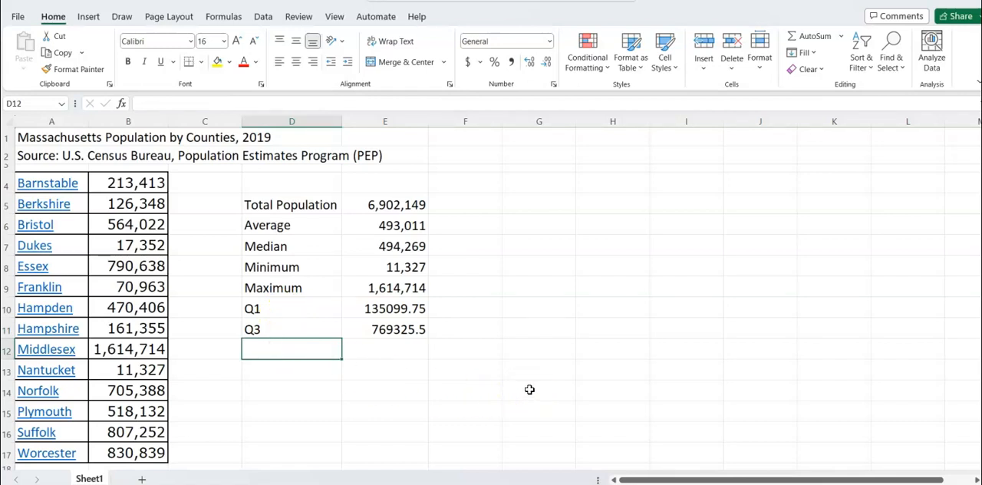
{"action": "type", "text": "Standard Deviation - Sample"}
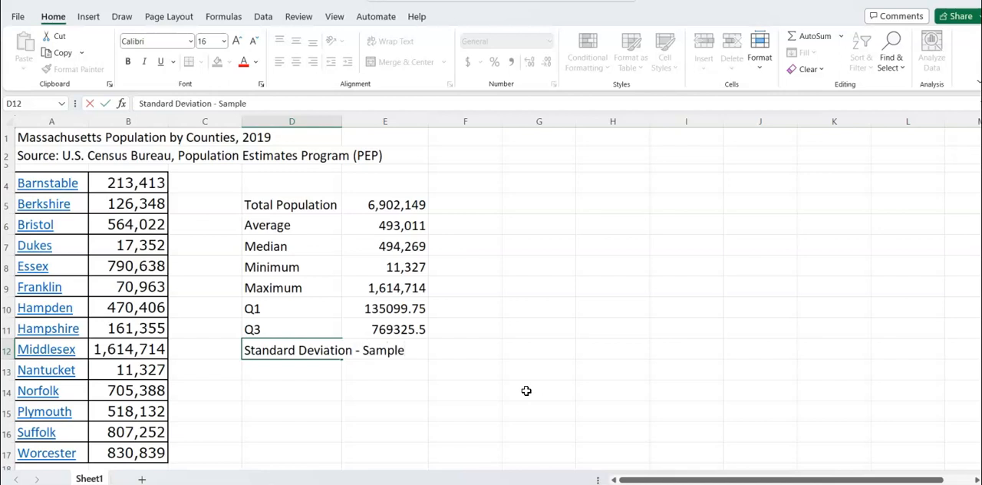
{"action": "key", "text": "Tab"}
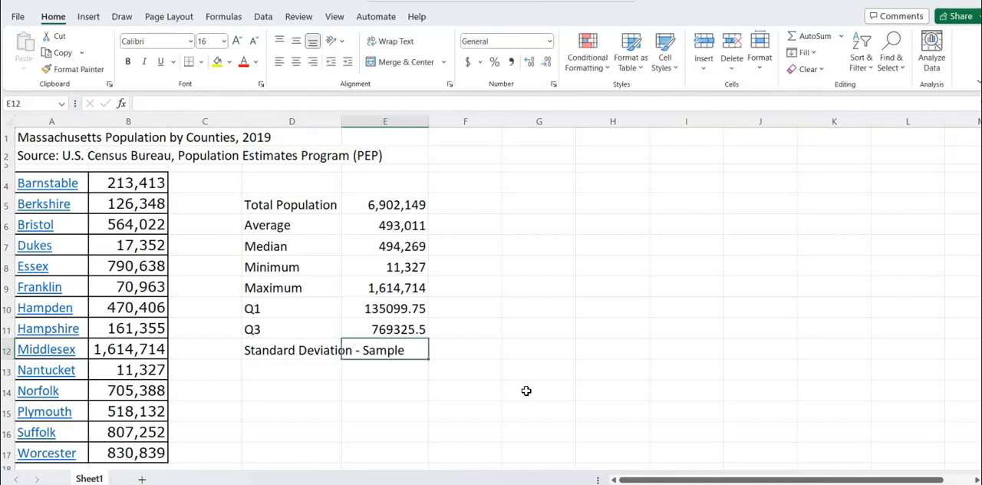
{"action": "left_click", "coordinate": [295, 350]}
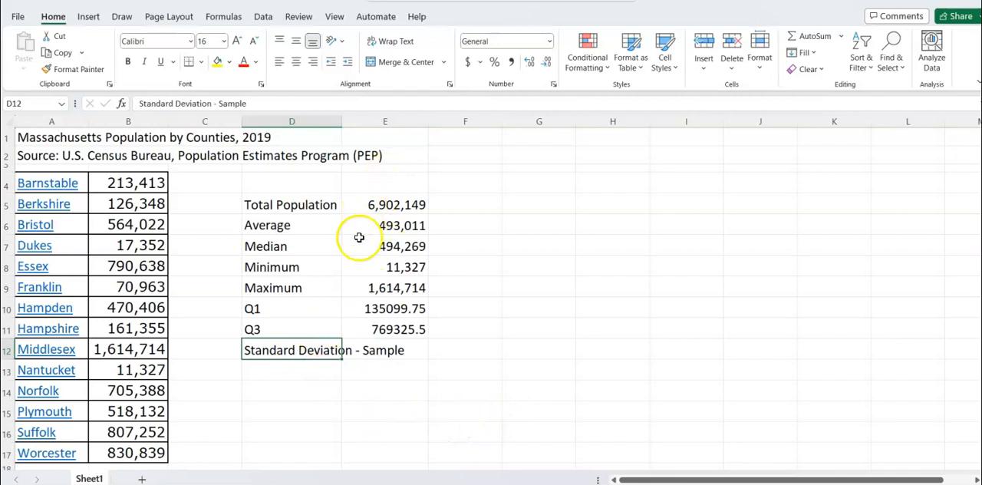
{"action": "double_click", "coordinate": [342, 122]}
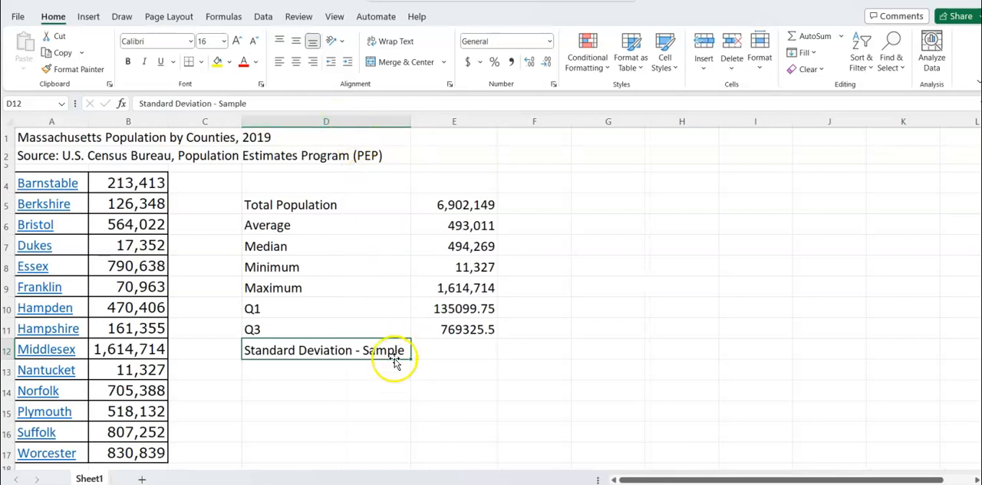
Search for a "standard deviation" function for cell E12 and insert STDEV.S over the county populations in B4:B17
{"action": "left_click", "coordinate": [465, 351]}
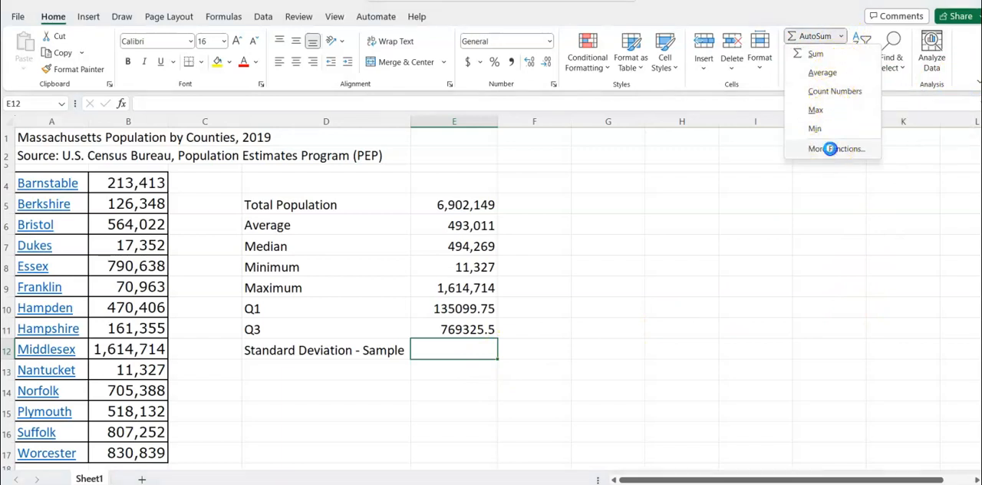
{"action": "left_click", "coordinate": [832, 152]}
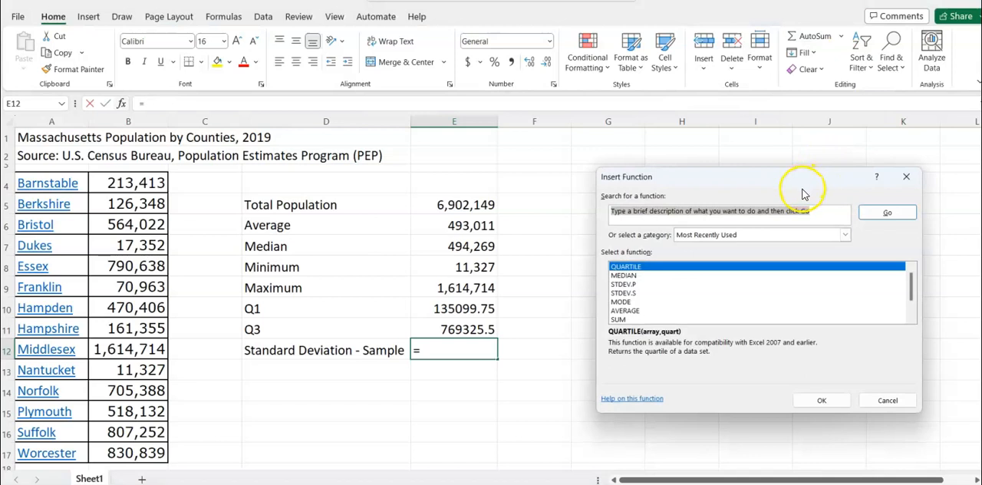
{"action": "key", "text": "BackSpace"}
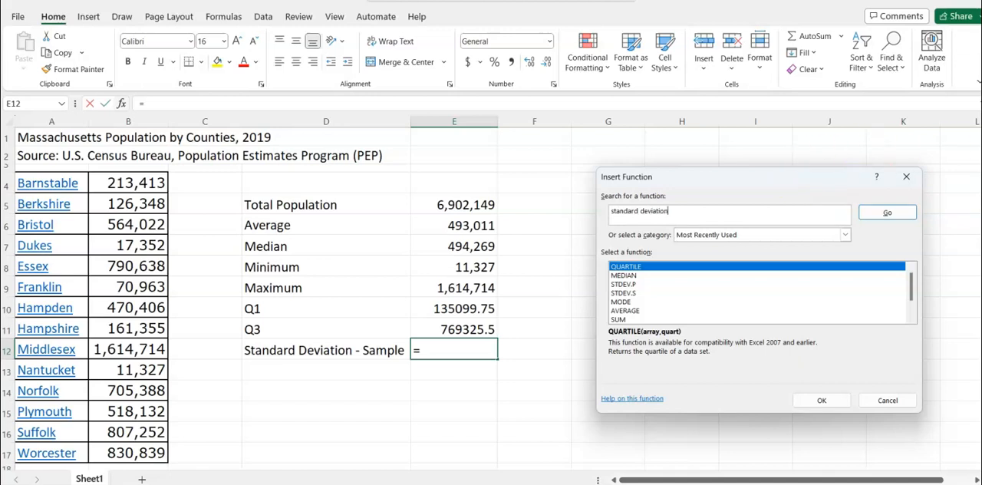
{"action": "left_click", "coordinate": [887, 213]}
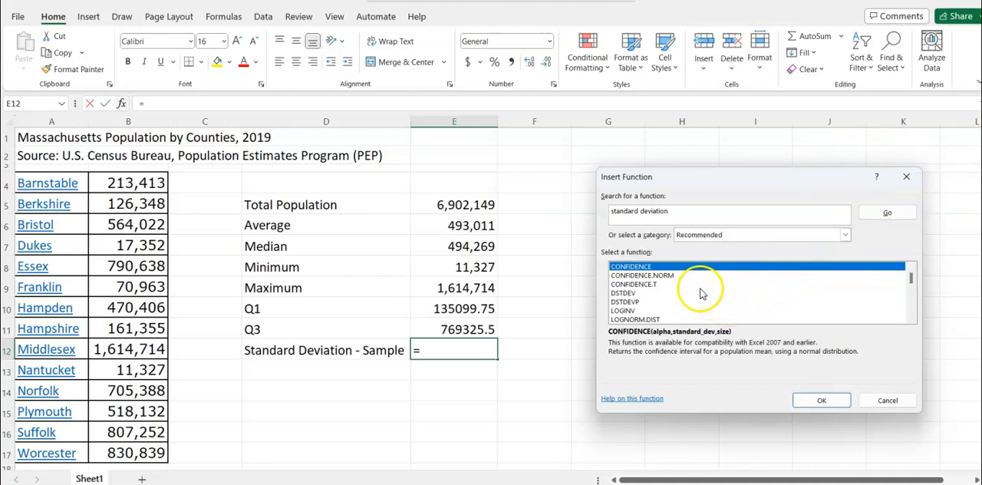
{"action": "scroll", "coordinate": [698, 298], "scroll_direction": "down", "scroll_amount": 1}
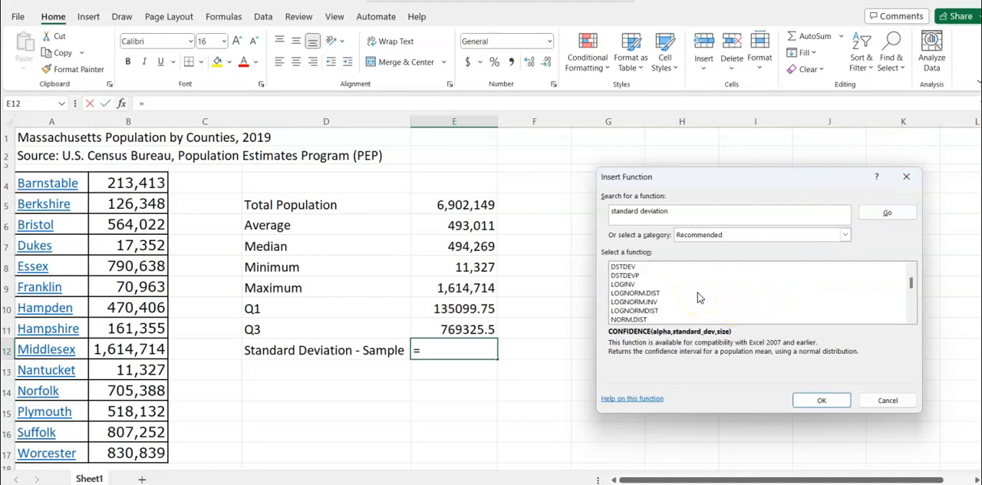
{"action": "scroll", "coordinate": [698, 298], "scroll_direction": "down", "scroll_amount": 4}
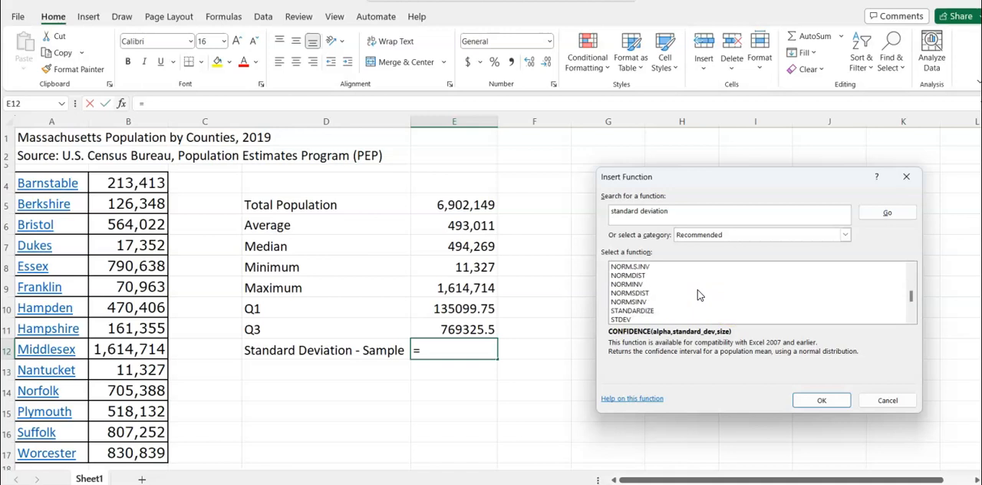
{"action": "scroll", "coordinate": [698, 296], "scroll_direction": "down", "scroll_amount": 1}
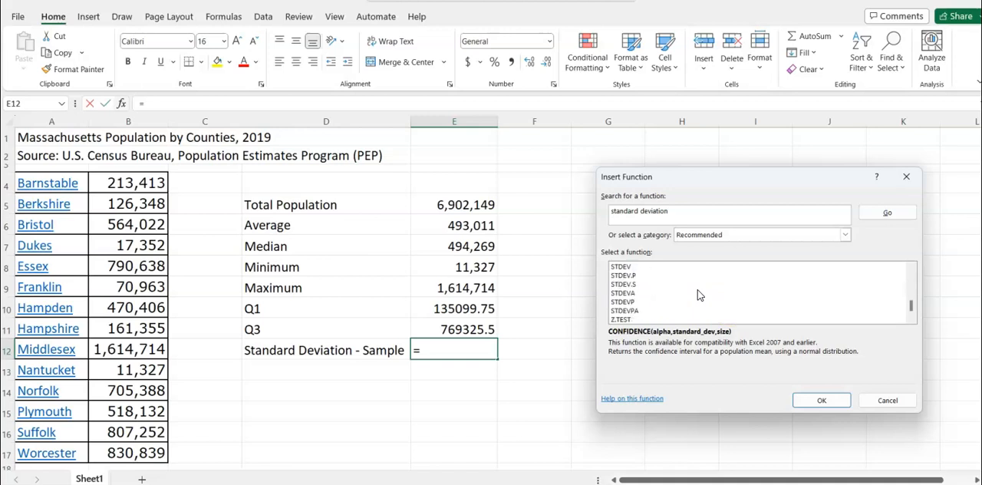
{"action": "left_click", "coordinate": [632, 284]}
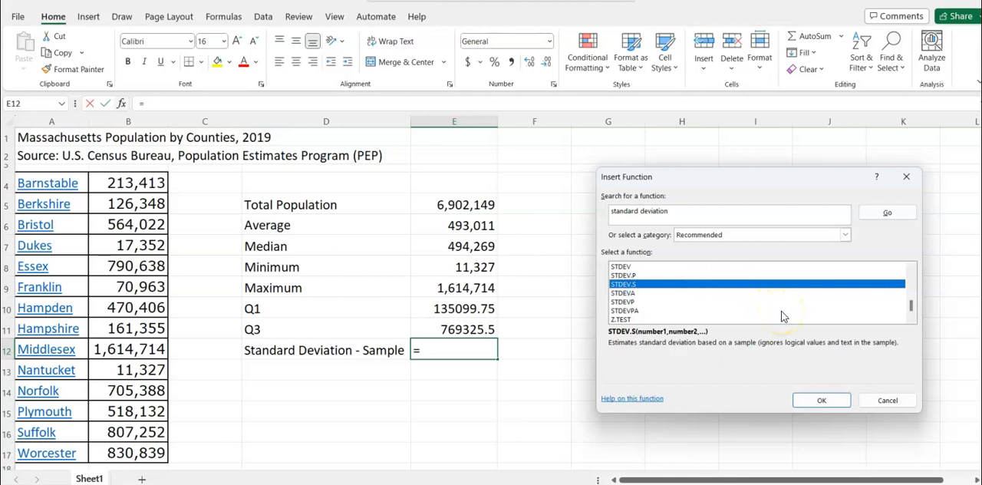
{"action": "left_click", "coordinate": [819, 400]}
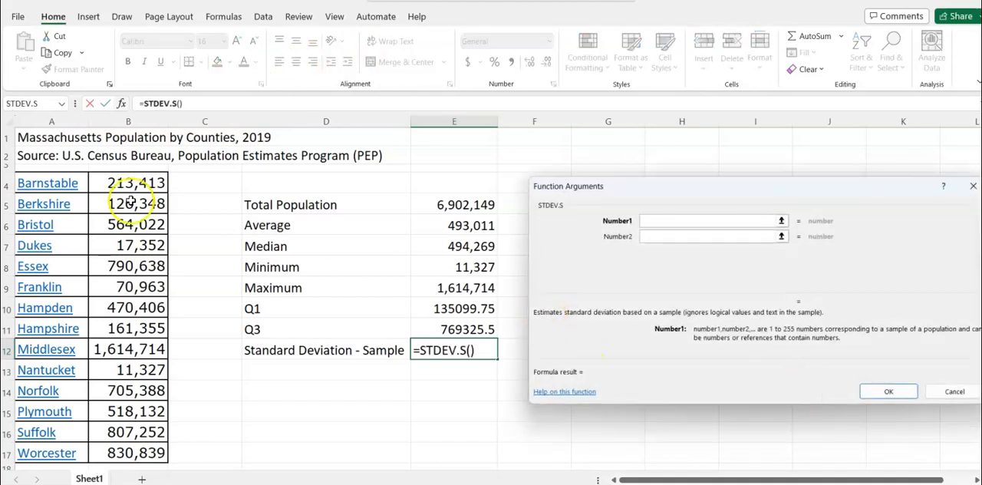
{"action": "left_click_drag", "start_coordinate": [139, 186], "coordinate": [121, 444]}
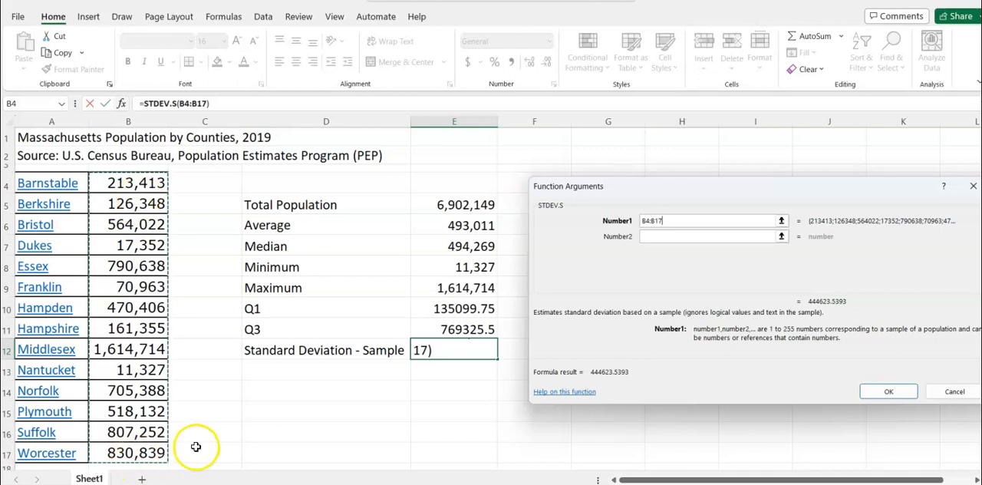
{"action": "left_click", "coordinate": [890, 390]}
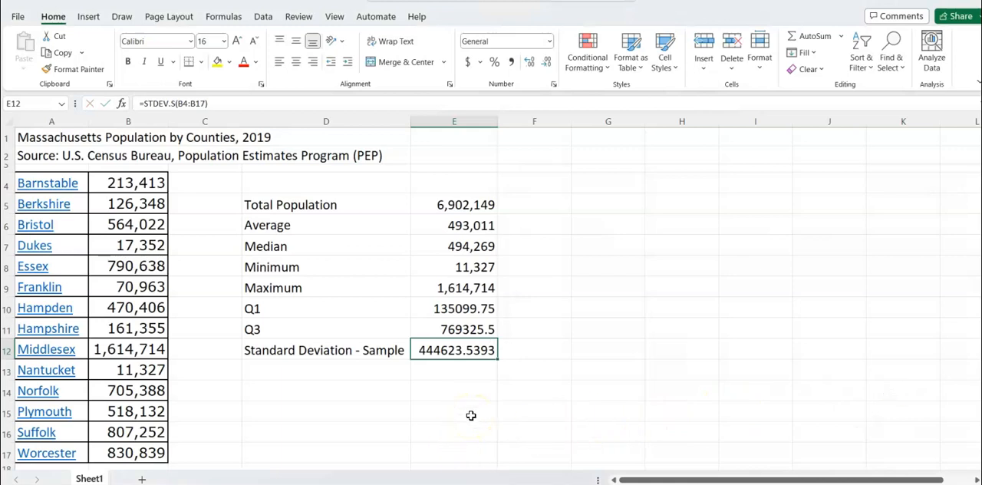
Label cell D13 "Standard Deviation - Population" and autofit column D so the full label fits
{"action": "left_click", "coordinate": [344, 376]}
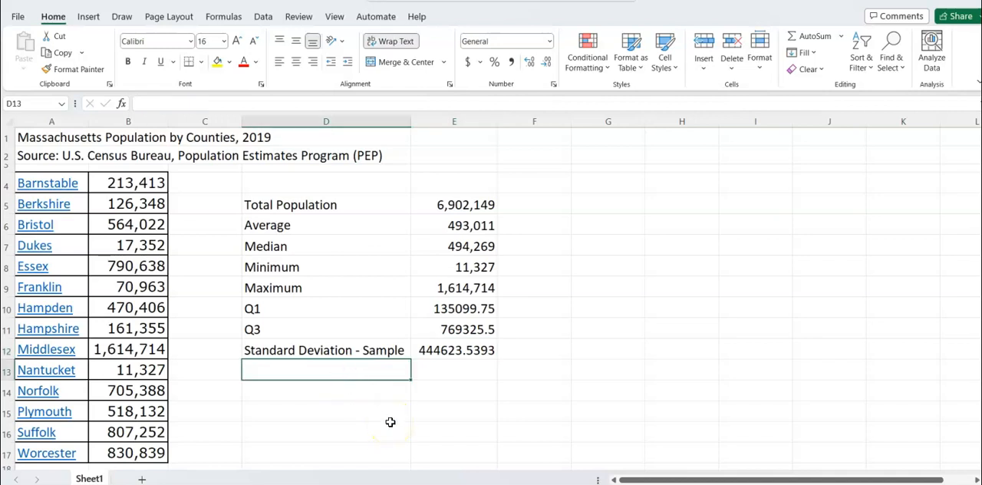
{"action": "type", "text": "Standard Deviation"}
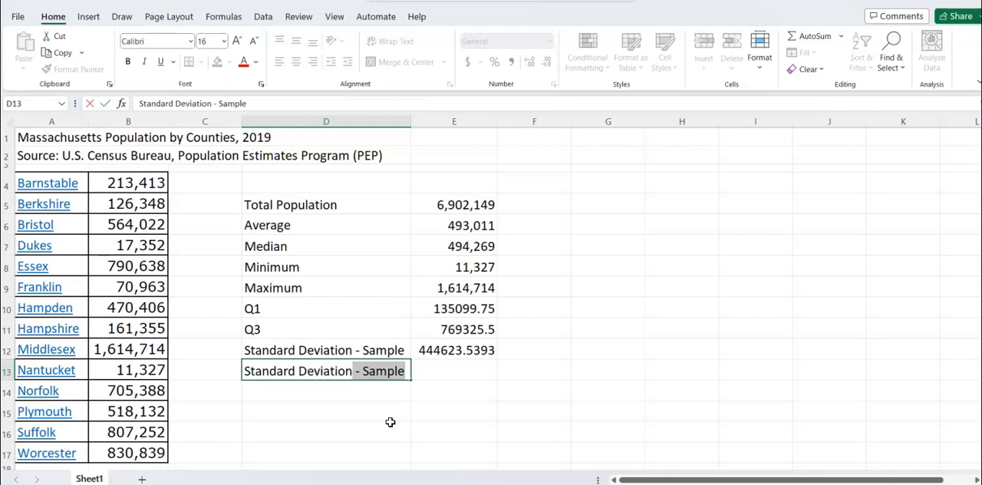
{"action": "type", "text": "- P"}
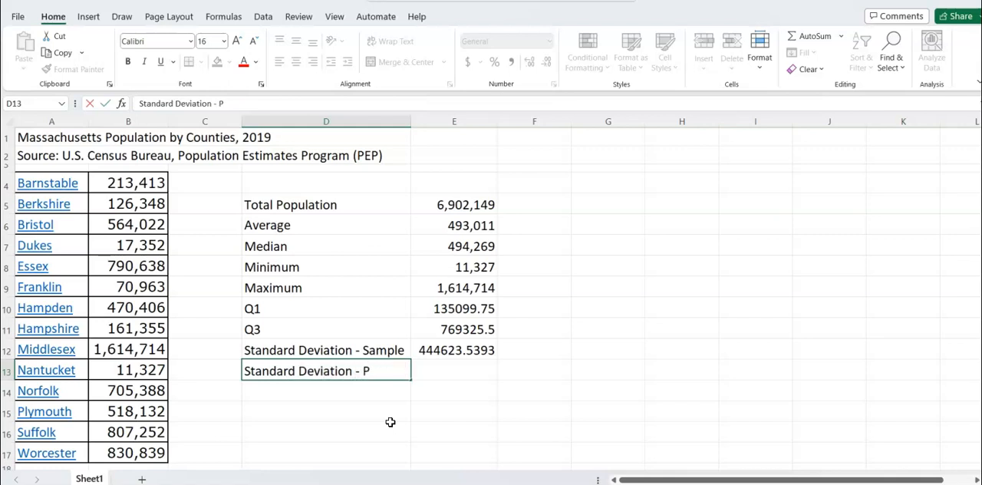
{"action": "type", "text": "opulati"}
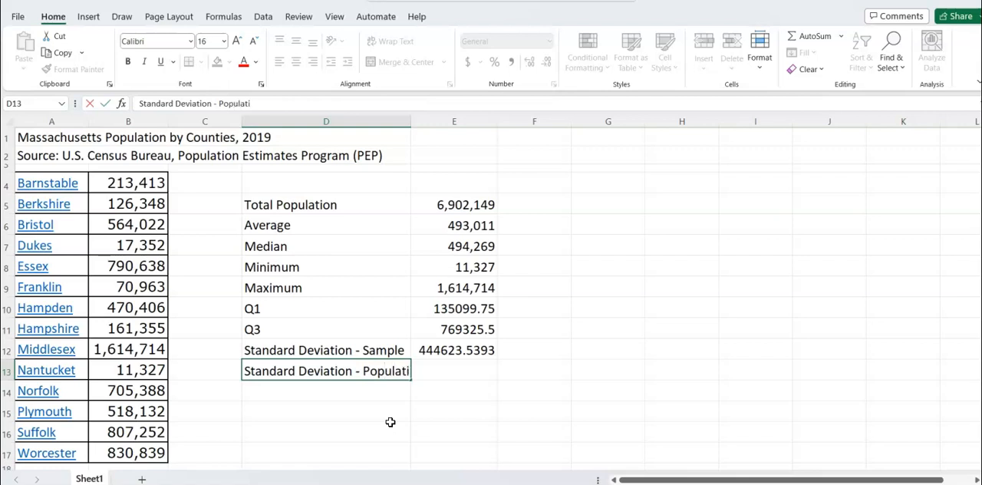
{"action": "type", "text": "on"}
{"action": "key", "text": "Tab"}
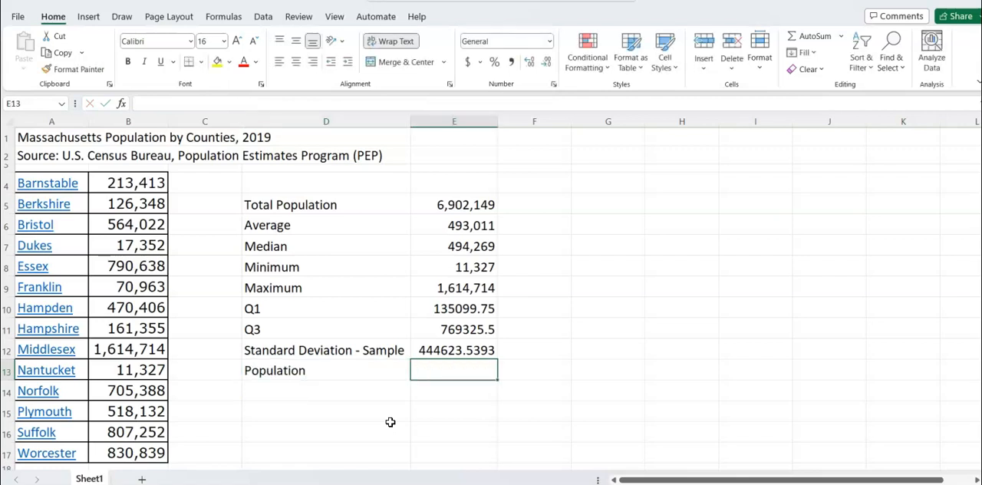
{"action": "left_click", "coordinate": [382, 374]}
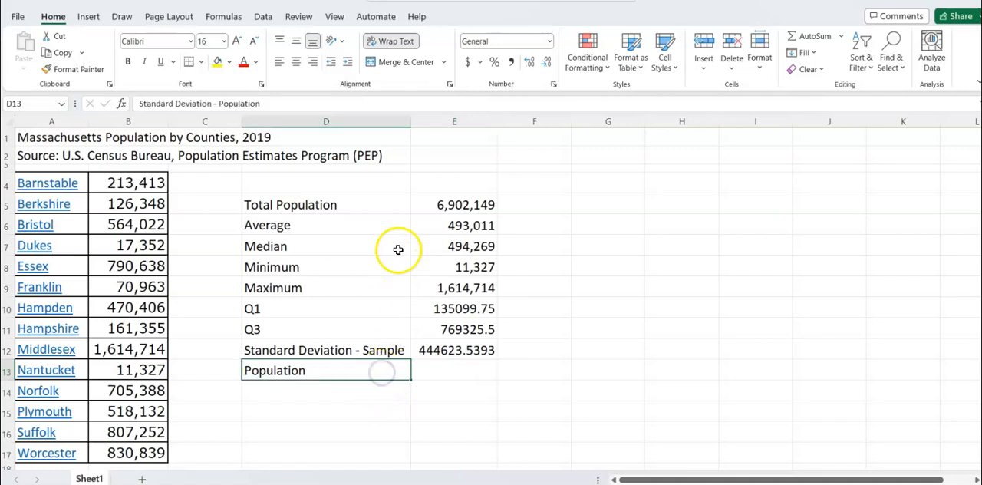
{"action": "left_click", "coordinate": [411, 123]}
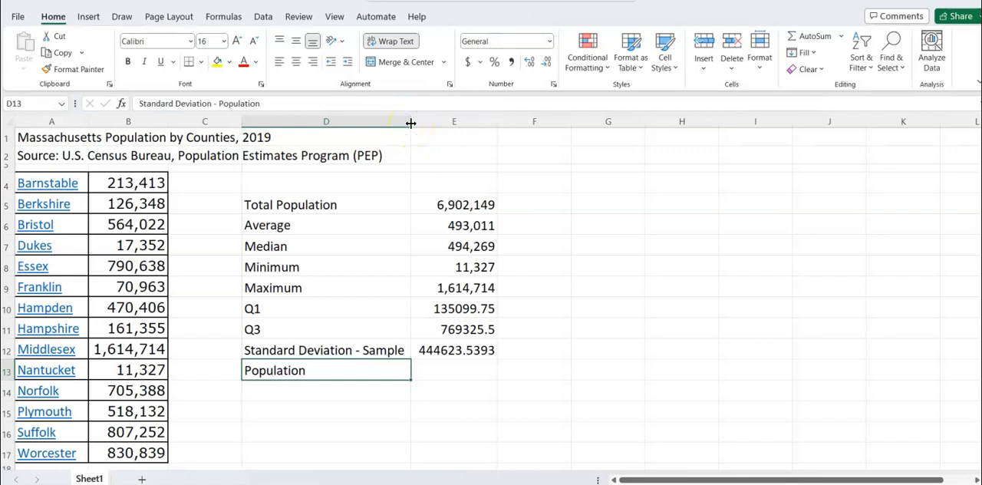
{"action": "double_click", "coordinate": [410, 123]}
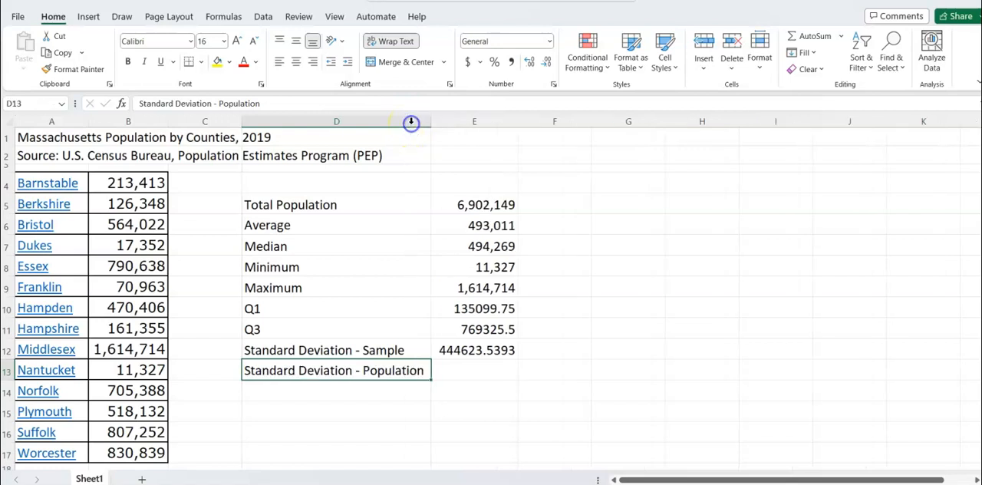
Search for a "standard deviation" function for cell E13 and choose STDEV.P from the results
{"action": "left_click", "coordinate": [473, 370]}
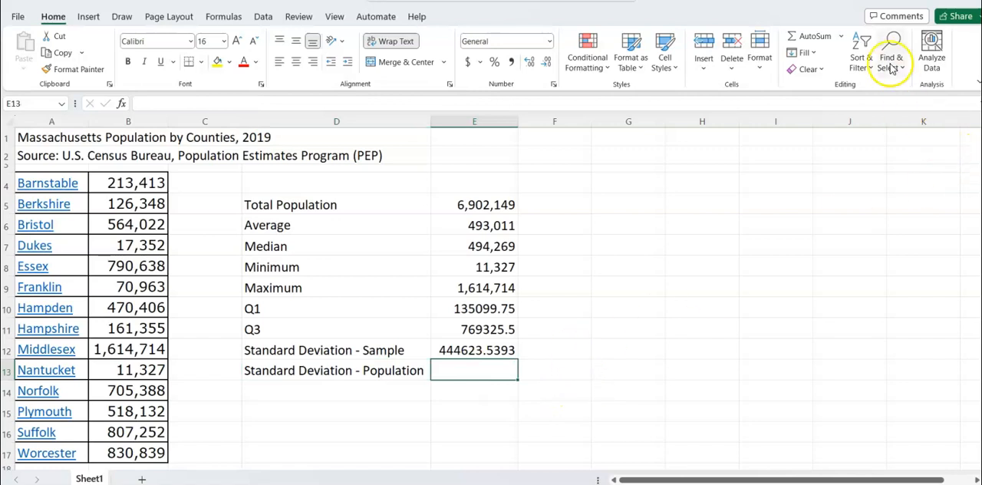
{"action": "left_click", "coordinate": [840, 37]}
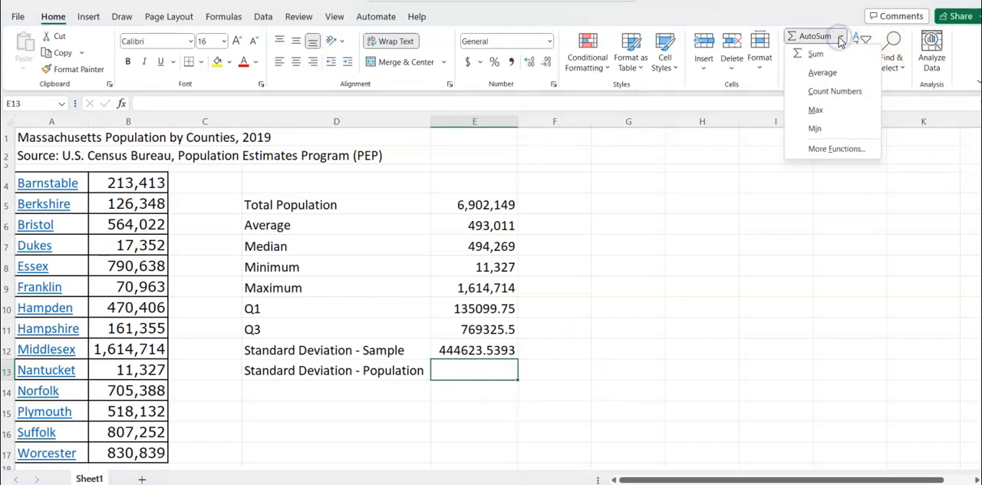
{"action": "left_click", "coordinate": [828, 149]}
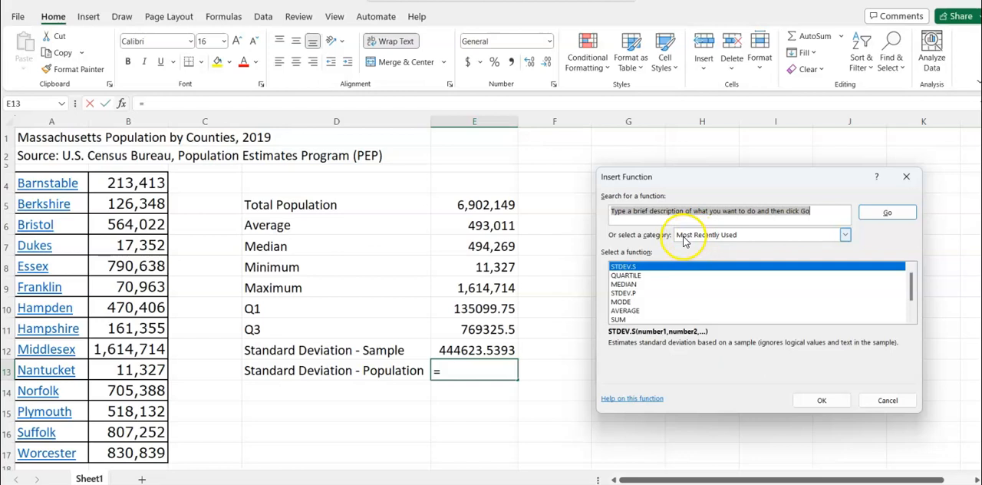
{"action": "type", "text": "standard deviati"}
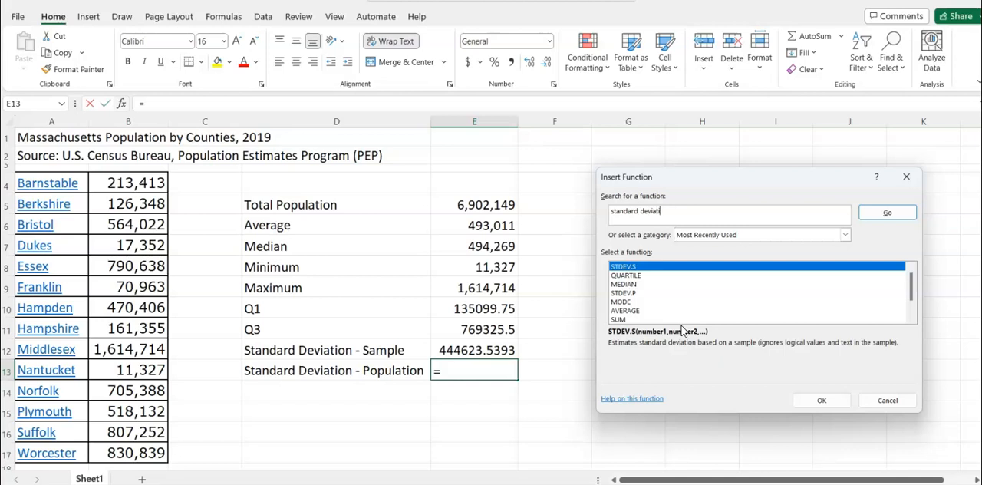
{"action": "left_click", "coordinate": [888, 212]}
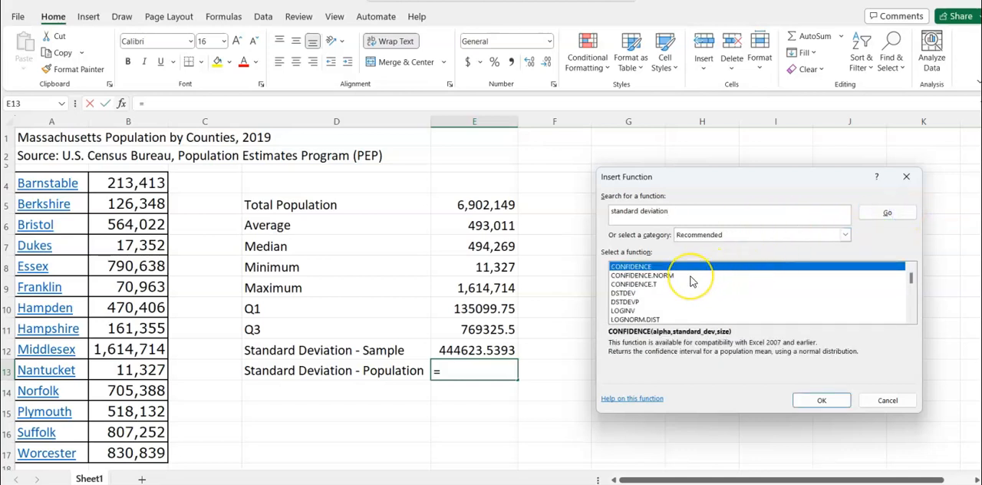
{"action": "scroll", "coordinate": [690, 281], "scroll_direction": "down", "scroll_amount": 1}
{"action": "scroll", "coordinate": [690, 280], "scroll_direction": "down", "scroll_amount": 4}
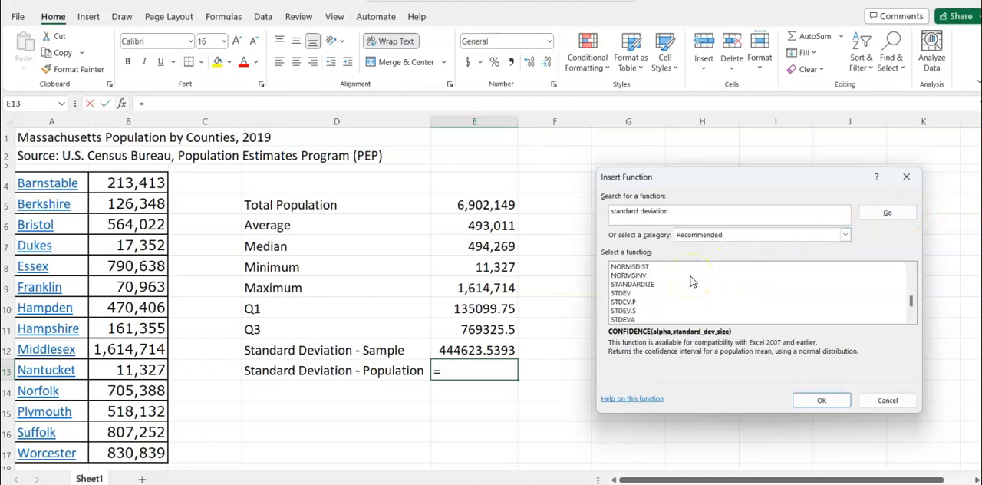
{"action": "left_click", "coordinate": [623, 301]}
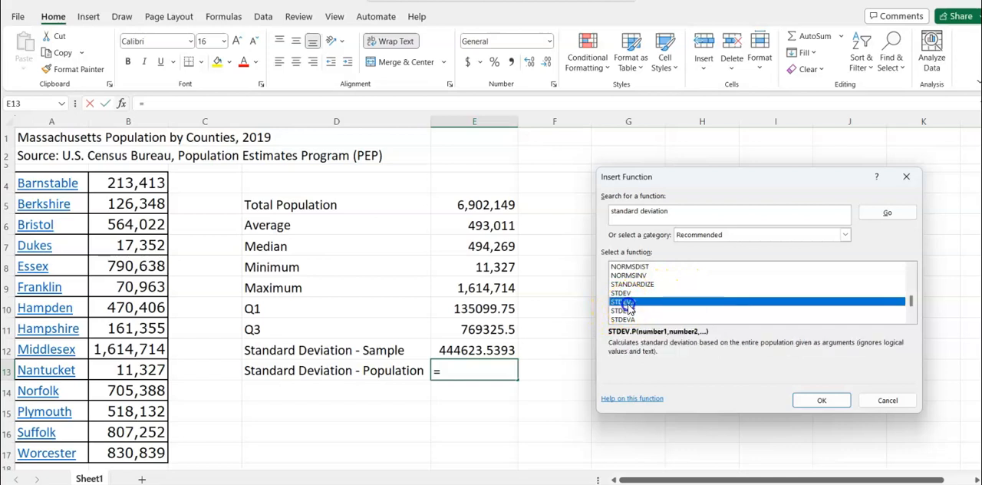
{"action": "left_click", "coordinate": [821, 400]}
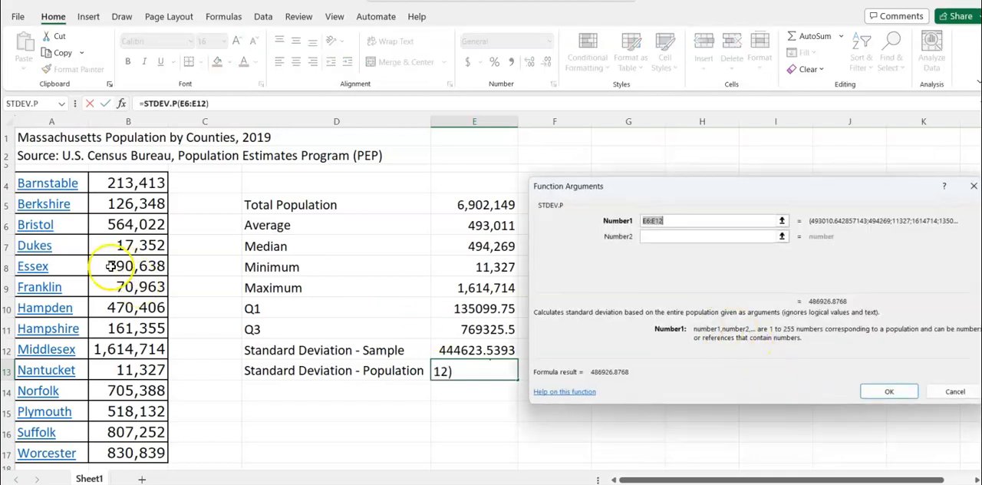
Set the first STDEV.P argument to the county populations in B4:B17 and complete the function in cell E13
{"action": "left_click", "coordinate": [144, 184]}
{"action": "left_click_drag", "start_coordinate": [145, 184], "coordinate": [112, 442]}
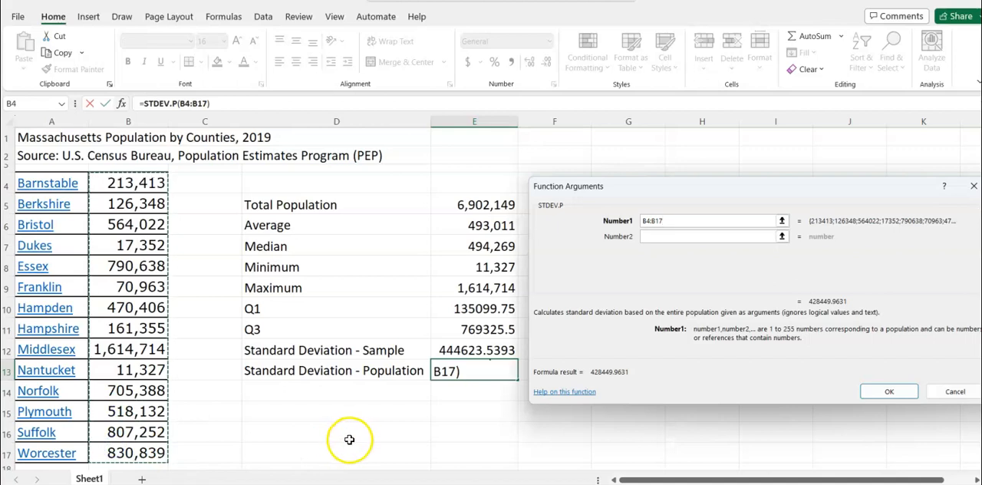
{"action": "left_click", "coordinate": [887, 406]}
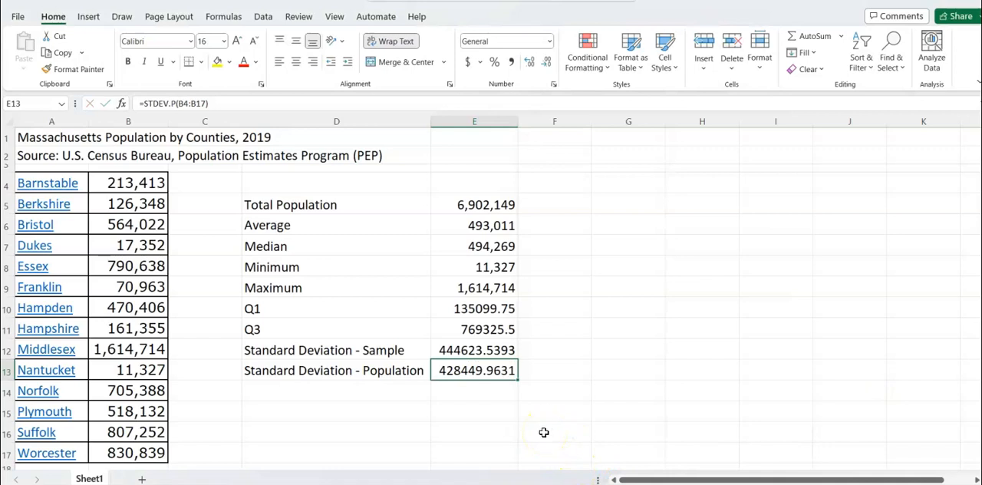
{"action": "left_click", "coordinate": [371, 413]}
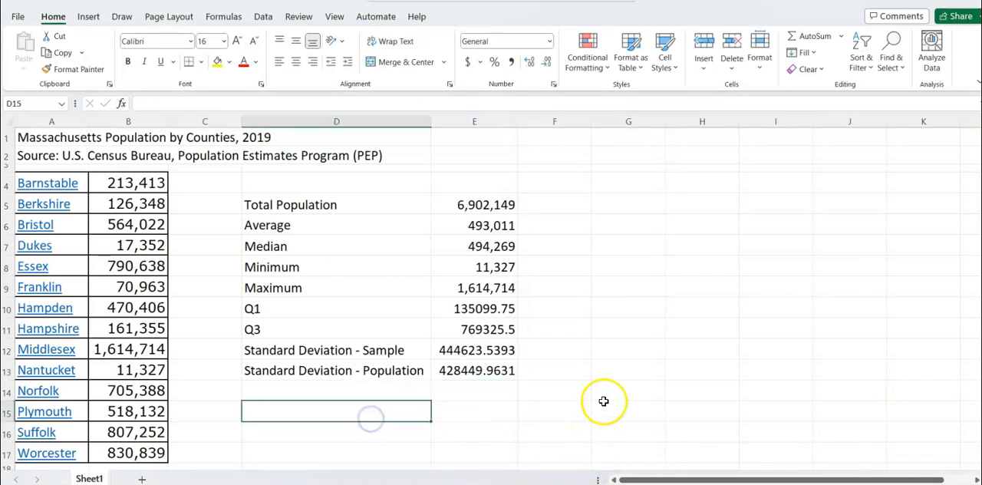